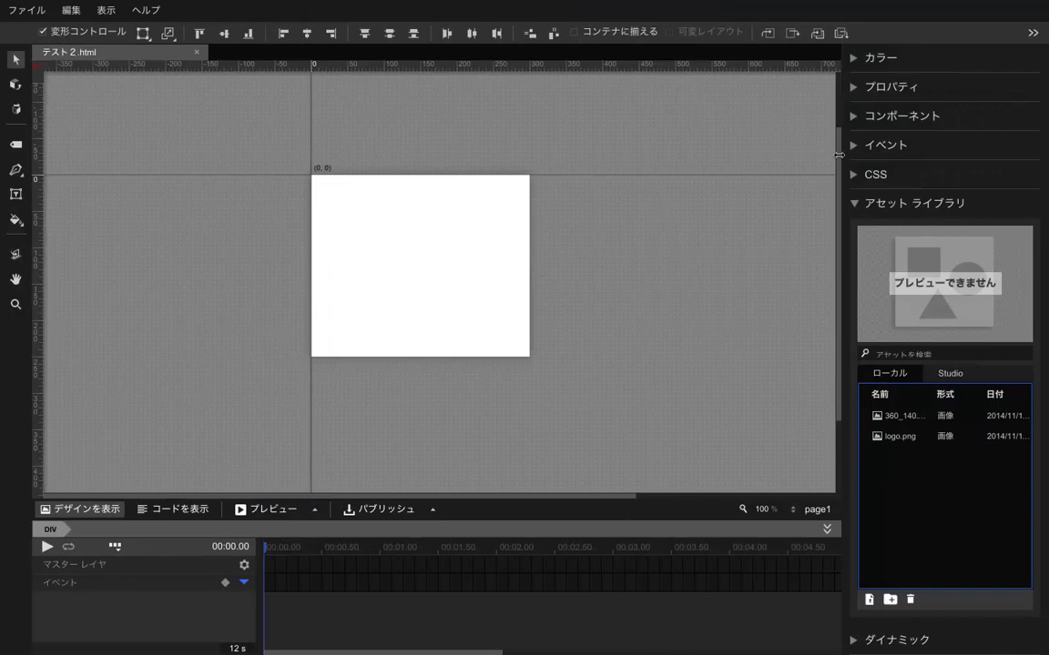
Place a タップ領域 (tap area) component on the blank page, using the full component list.
{"action": "left_click", "coordinate": [854, 116]}
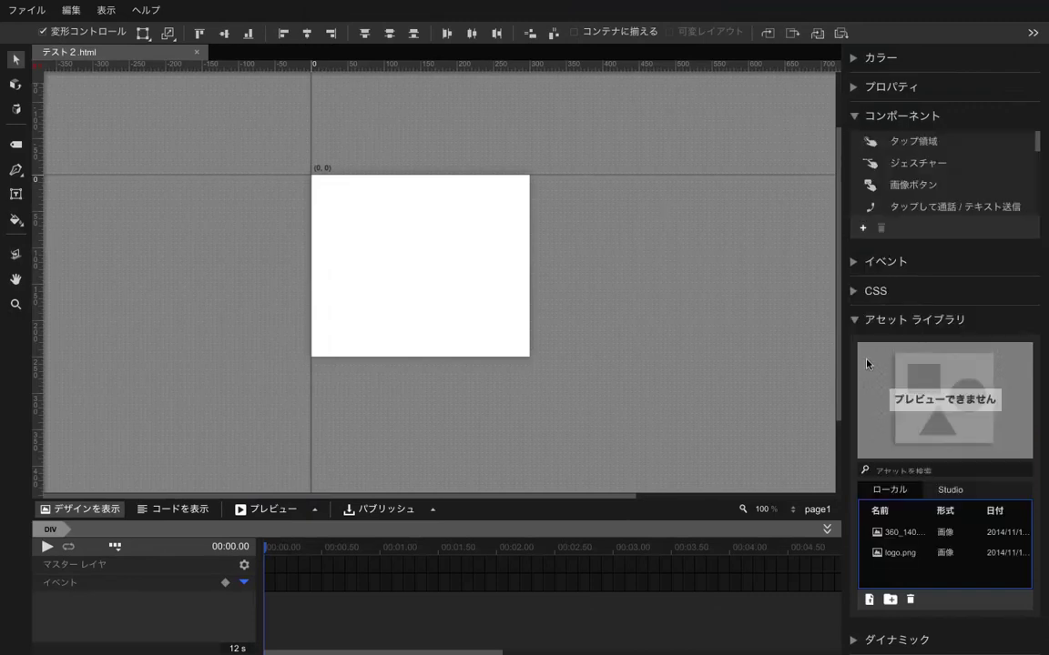
{"action": "left_click", "coordinate": [853, 319]}
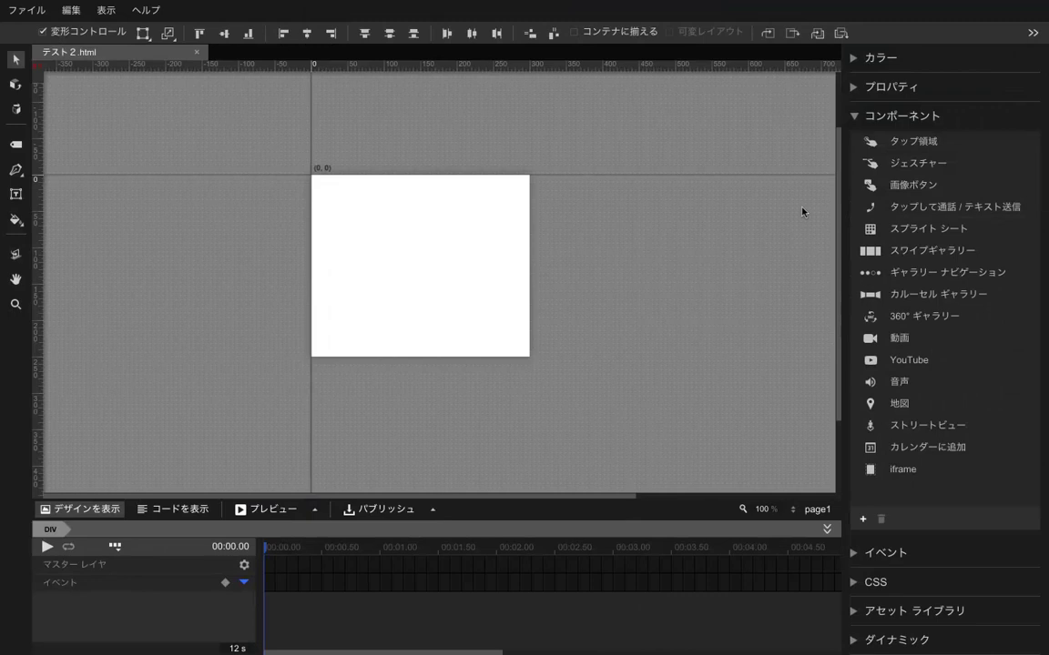
{"action": "left_click_drag", "start_coordinate": [865, 141], "coordinate": [361, 235]}
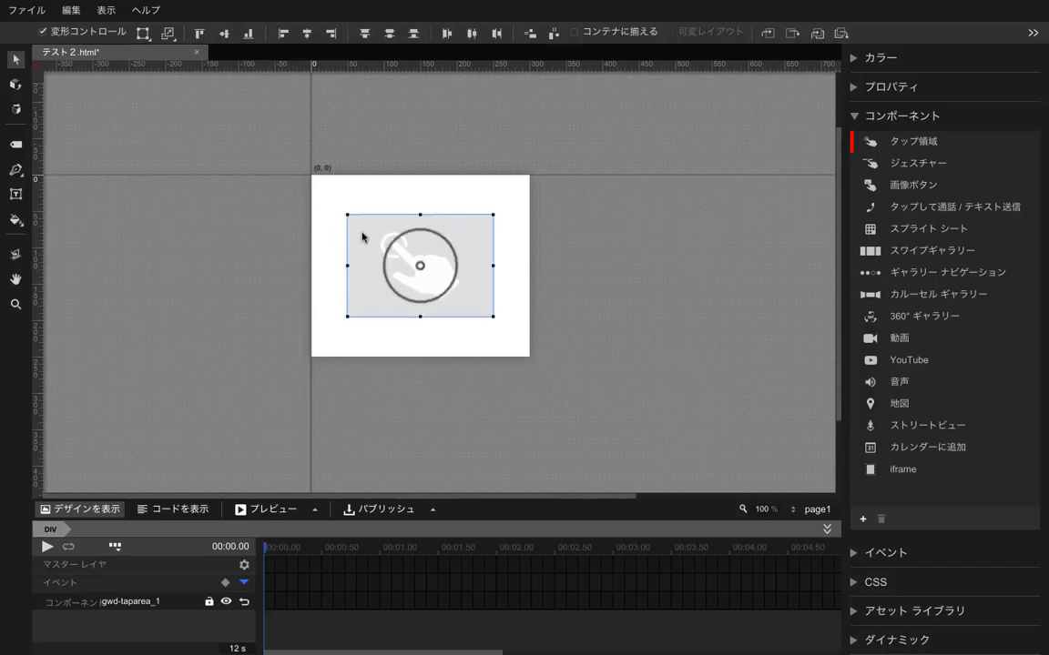
Place the car image 360_140.png from the asset library on the page and move its layer beneath the tap area.
{"action": "left_click", "coordinate": [874, 612]}
{"action": "left_click", "coordinate": [895, 532]}
{"action": "left_click_drag", "start_coordinate": [894, 532], "coordinate": [355, 296]}
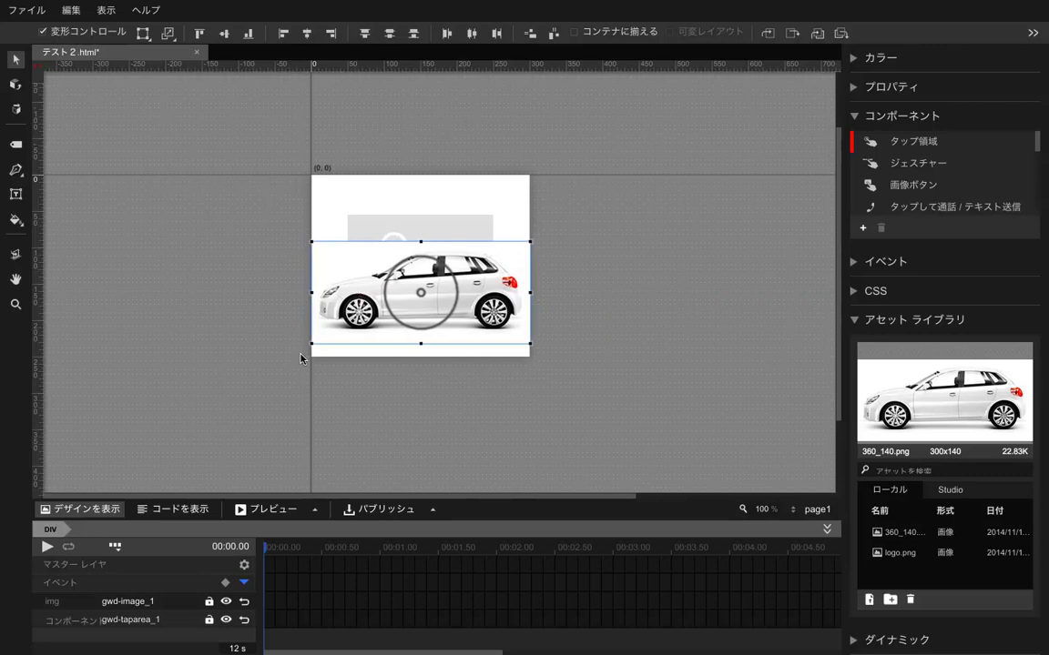
{"action": "mouse_move", "coordinate": [159, 601]}
{"action": "left_mouse_down"}
{"action": "mouse_move", "coordinate": [157, 626]}
{"action": "mouse_move", "coordinate": [162, 615]}
{"action": "left_mouse_up"}
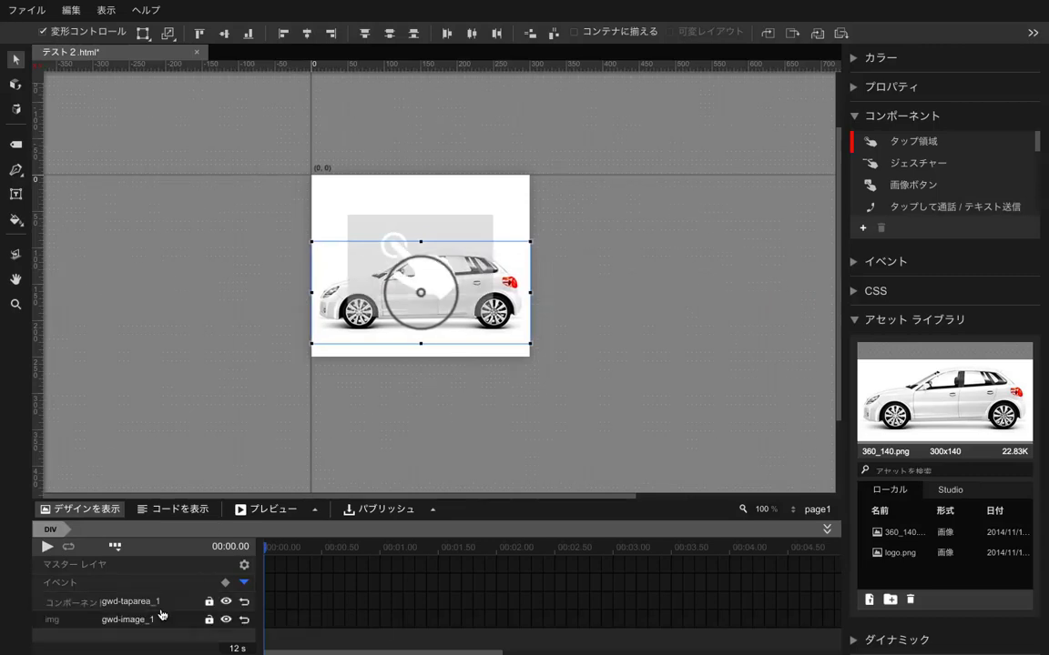
Resize the tap area to span the full page width and cover the whole car image.
{"action": "left_click", "coordinate": [460, 226]}
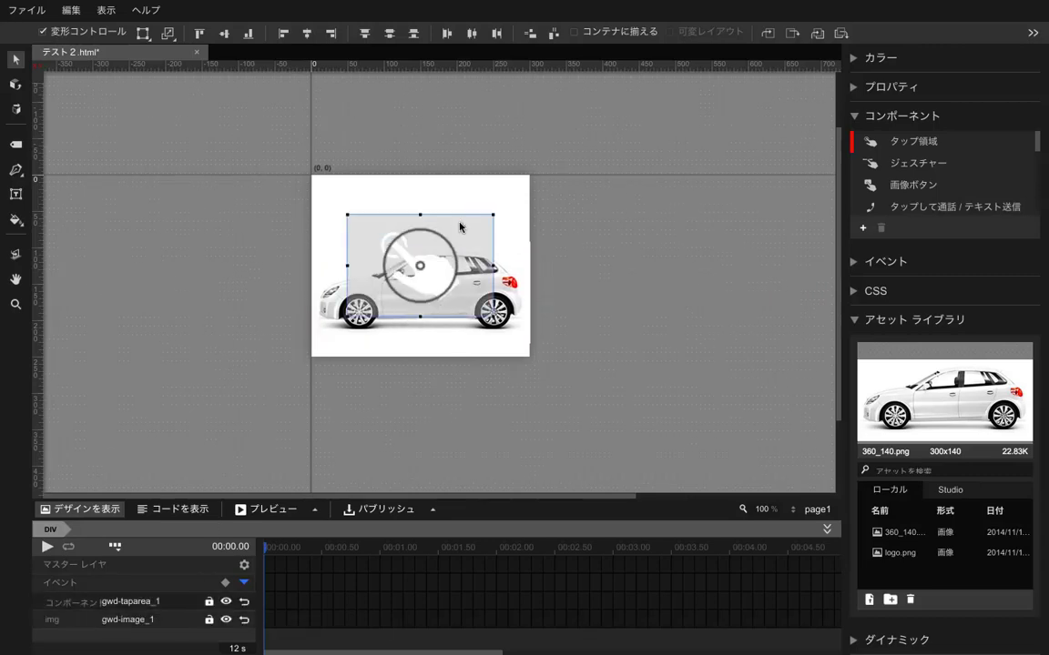
{"action": "left_click_drag", "start_coordinate": [347, 215], "coordinate": [311, 197]}
{"action": "left_click_drag", "start_coordinate": [493, 316], "coordinate": [528, 345]}
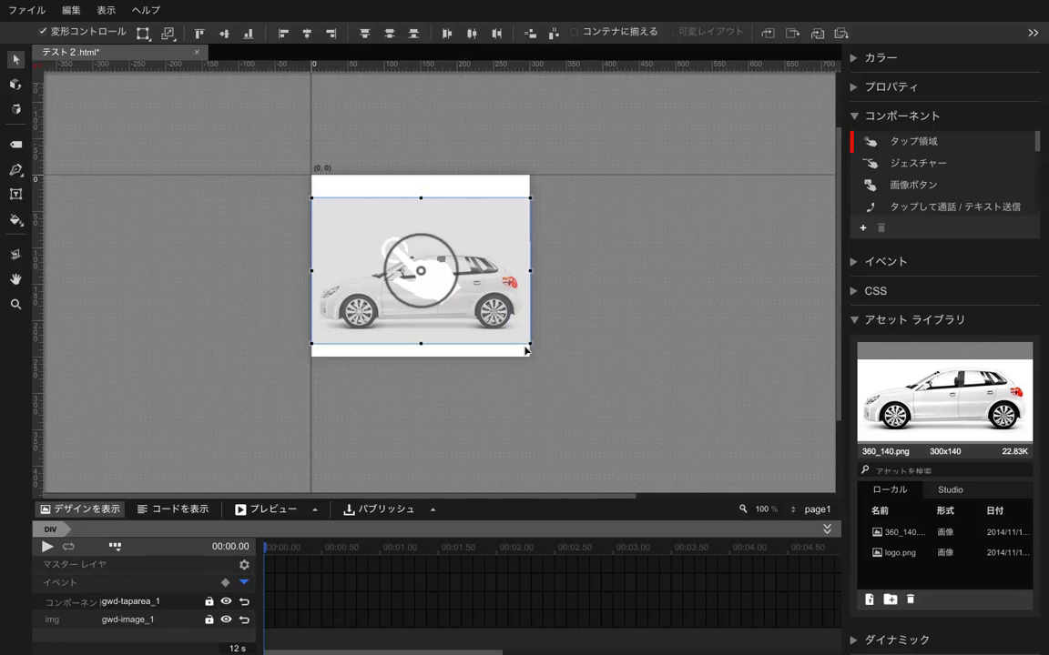
{"action": "mouse_move", "coordinate": [420, 197]}
{"action": "left_mouse_down"}
{"action": "mouse_move", "coordinate": [423, 184]}
{"action": "mouse_move", "coordinate": [422, 198]}
{"action": "left_mouse_up"}
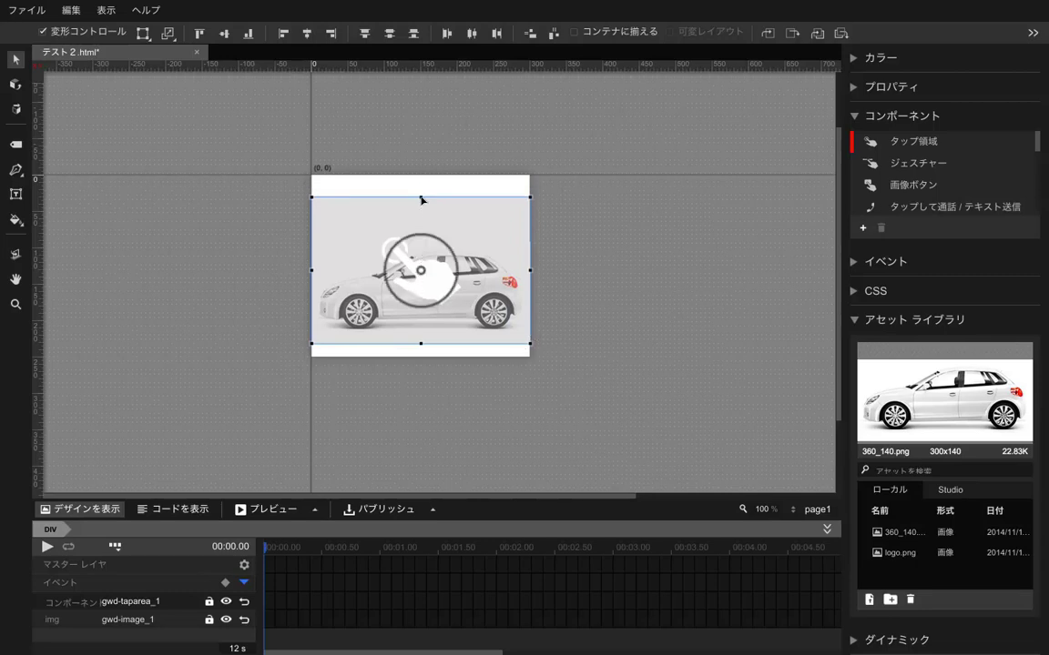
Add a タップ/クリック event to the tap area with the Google Ad action 広告を終了（URL を上書き） and receiver gwd-ad.
{"action": "right_click", "coordinate": [491, 224]}
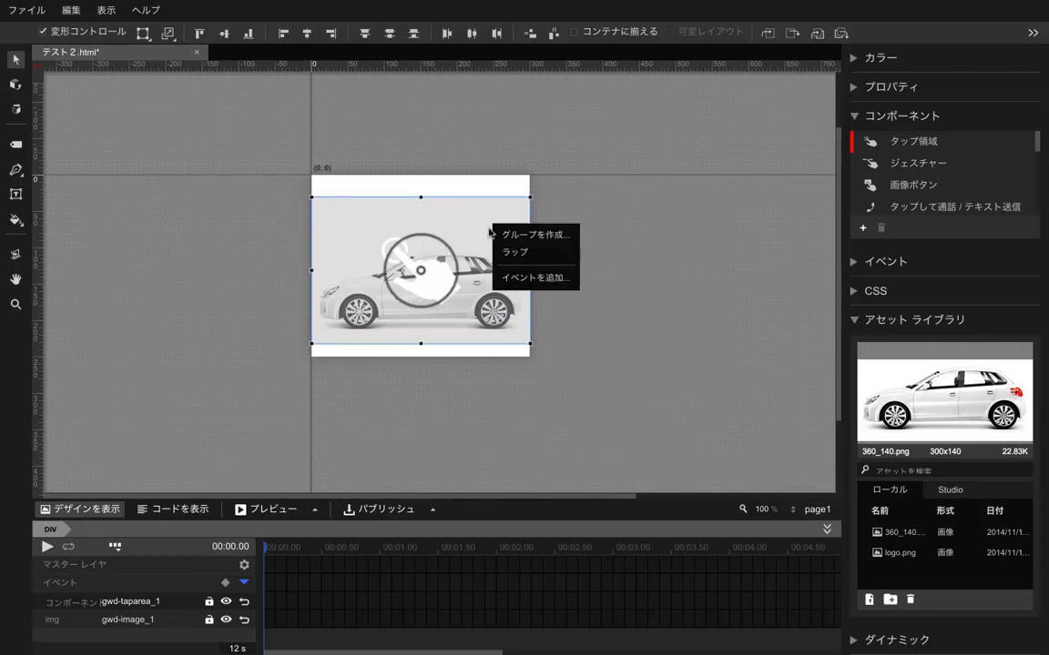
{"action": "left_click", "coordinate": [499, 278]}
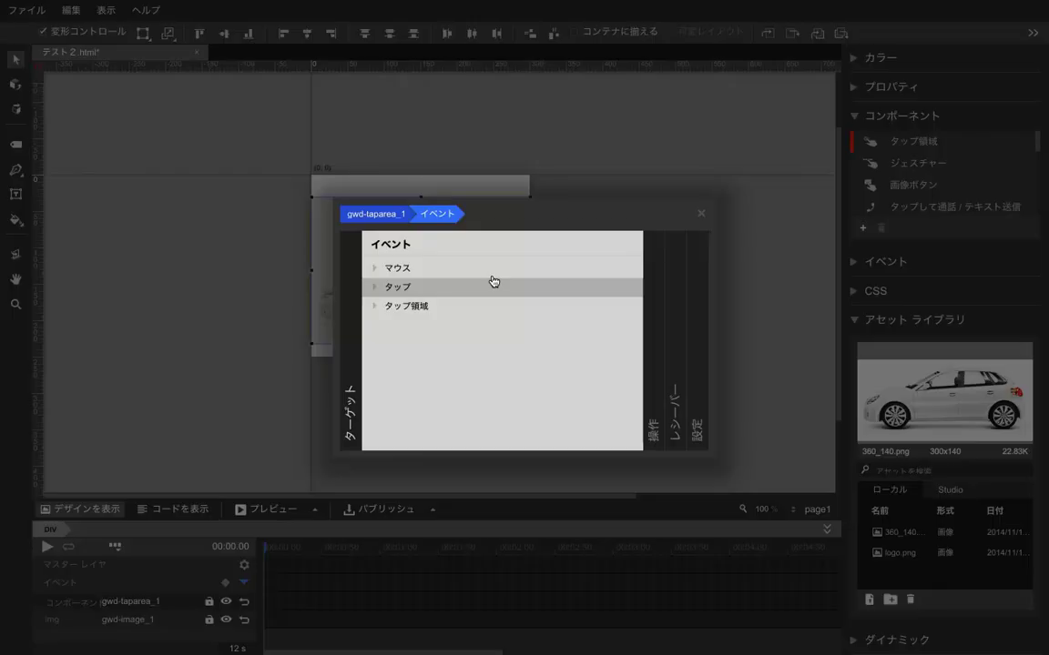
{"action": "left_click", "coordinate": [507, 305]}
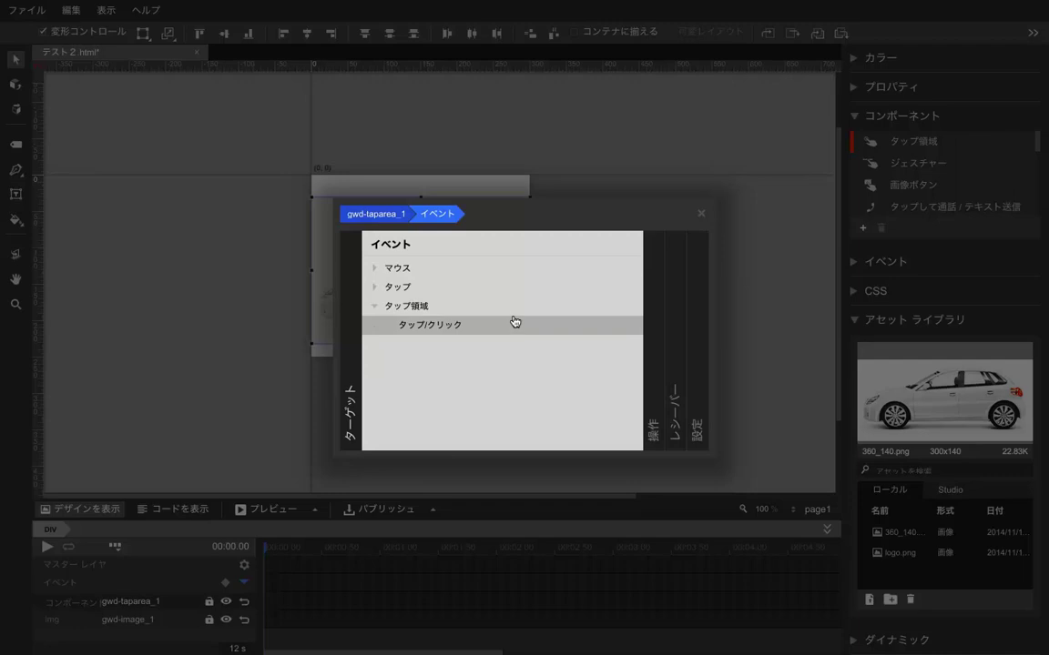
{"action": "left_click", "coordinate": [515, 322]}
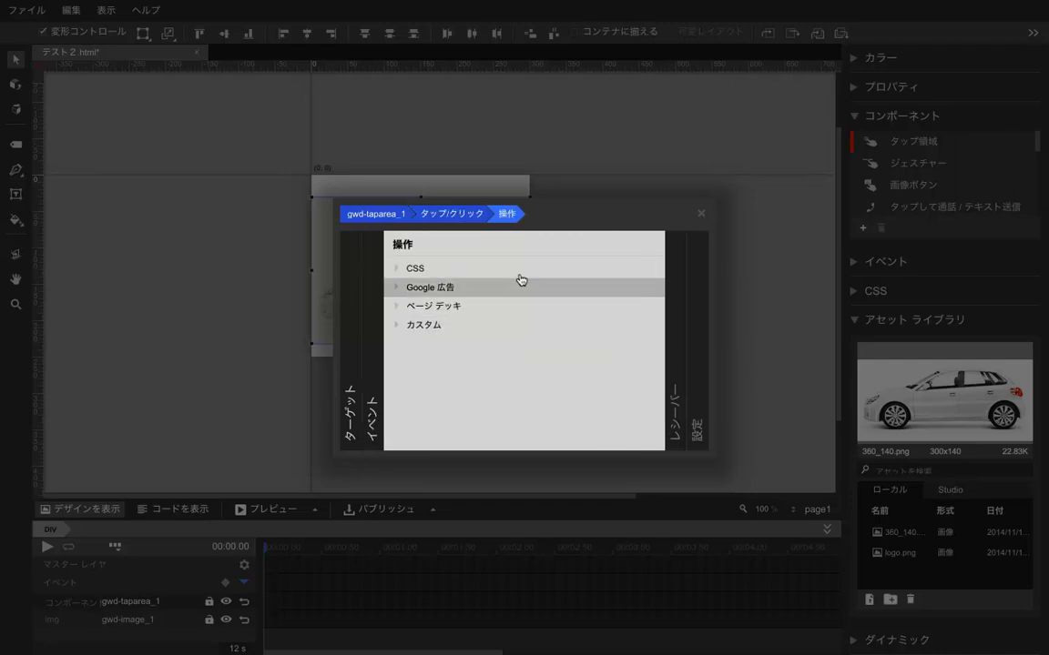
{"action": "left_click", "coordinate": [521, 280]}
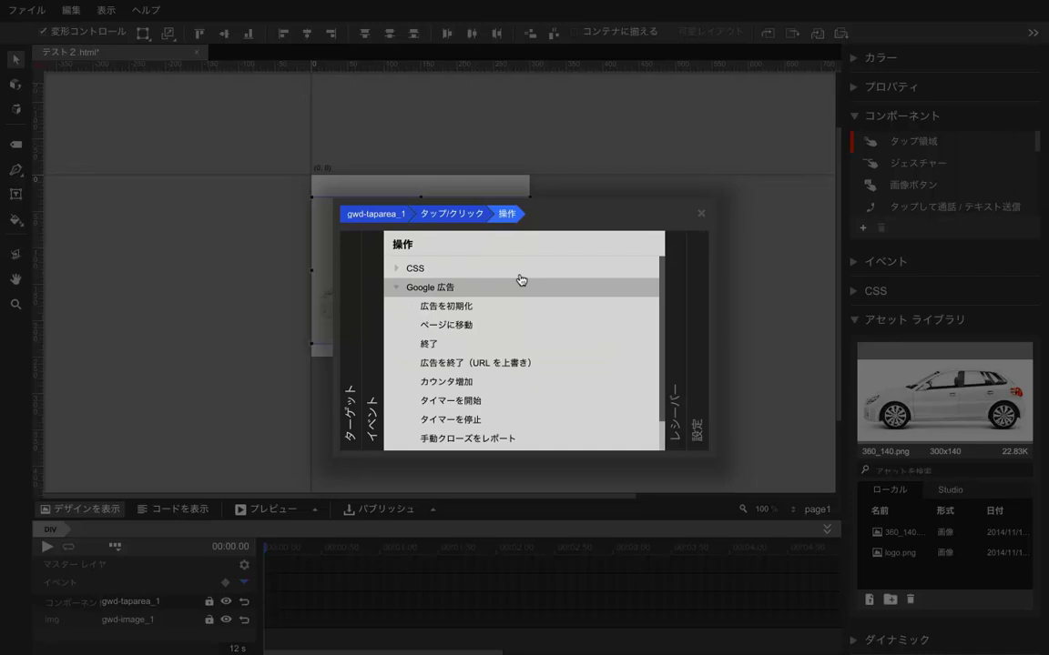
{"action": "left_click", "coordinate": [536, 361]}
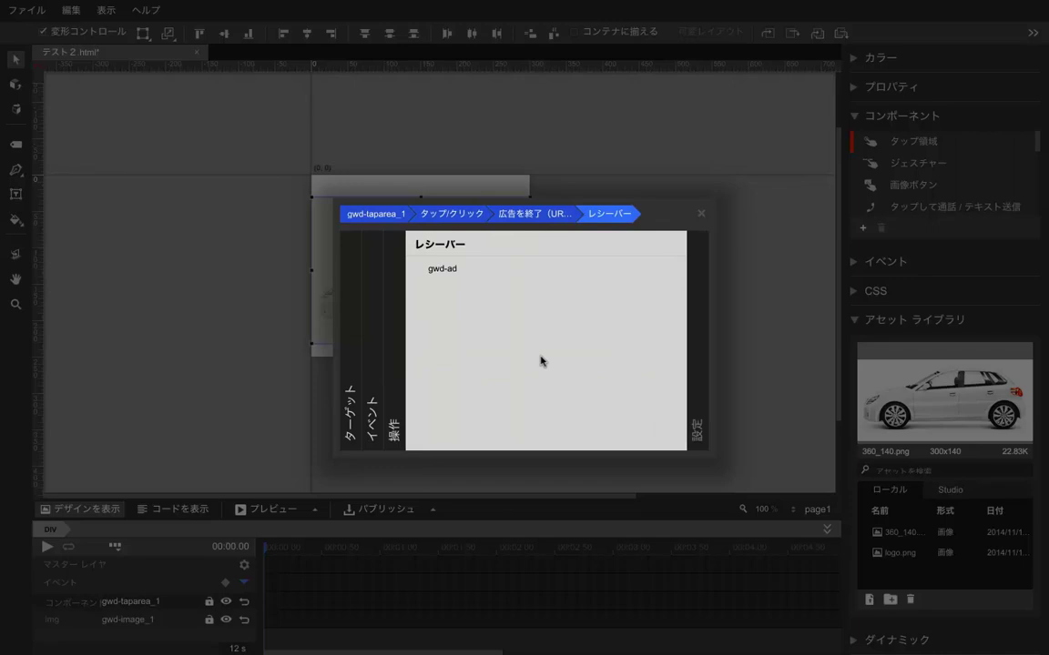
{"action": "left_click", "coordinate": [544, 270]}
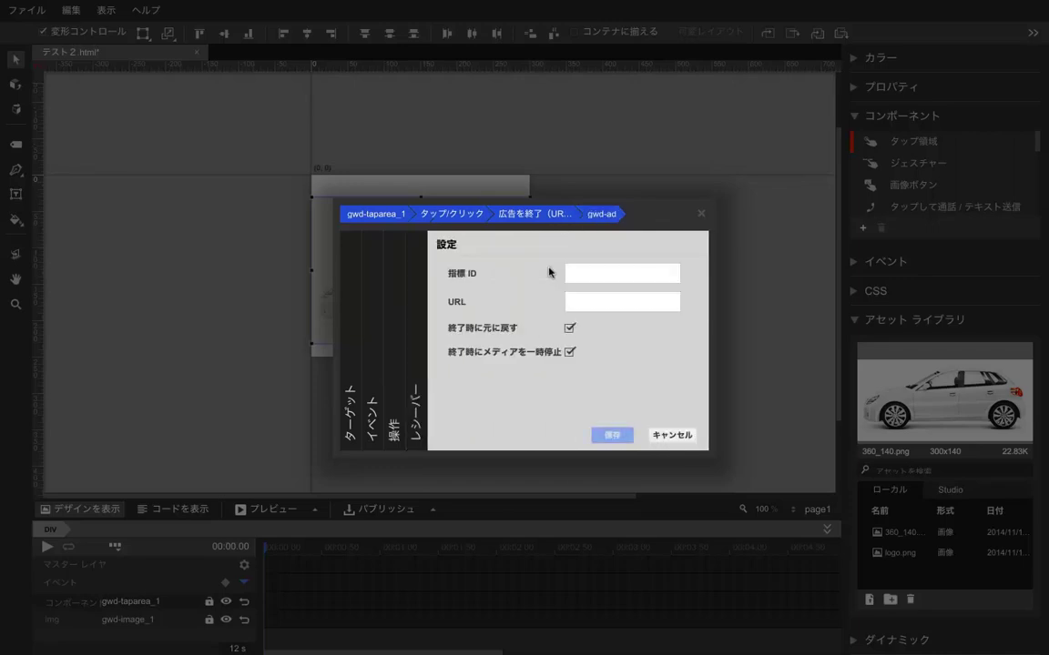
{"action": "left_click", "coordinate": [594, 269]}
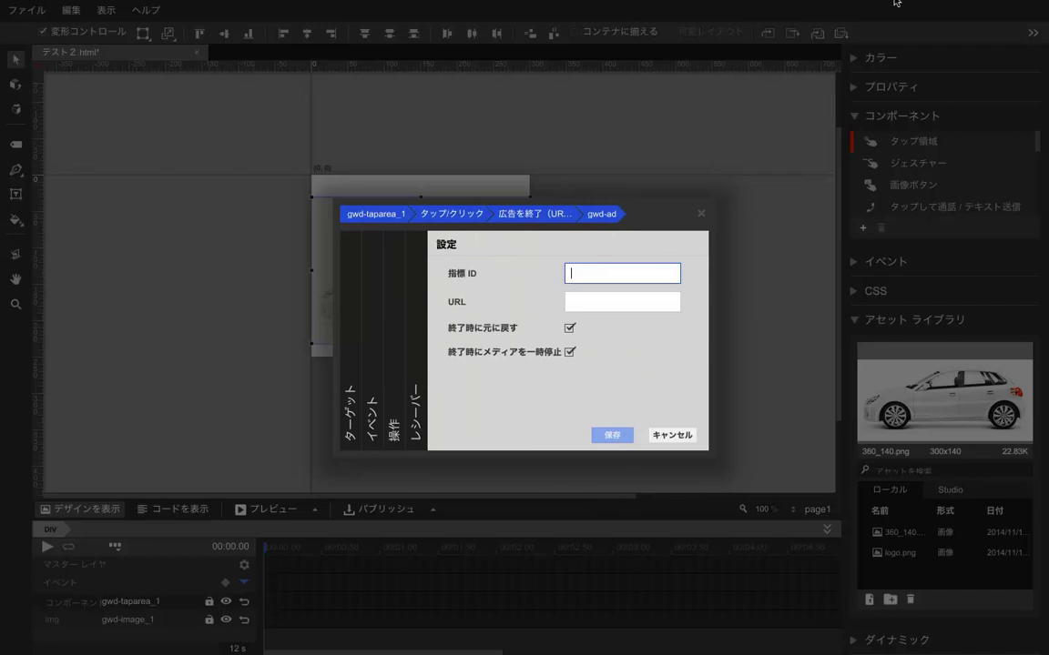
{"action": "left_click", "coordinate": [891, 8]}
{"action": "left_click", "coordinate": [873, 27]}
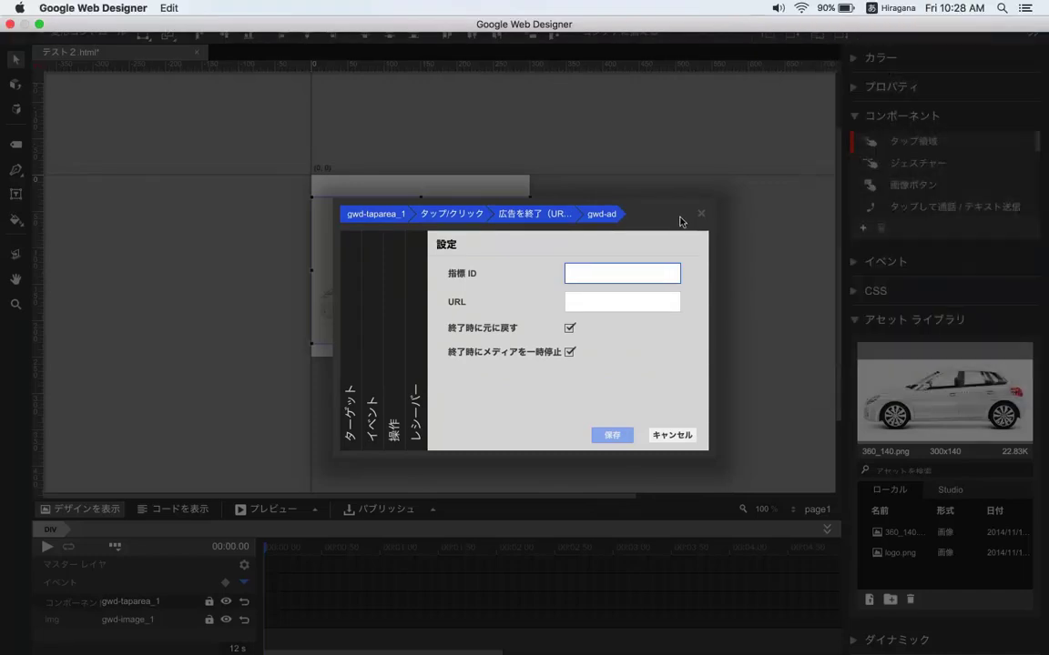
{"action": "type", "text": "card_"}
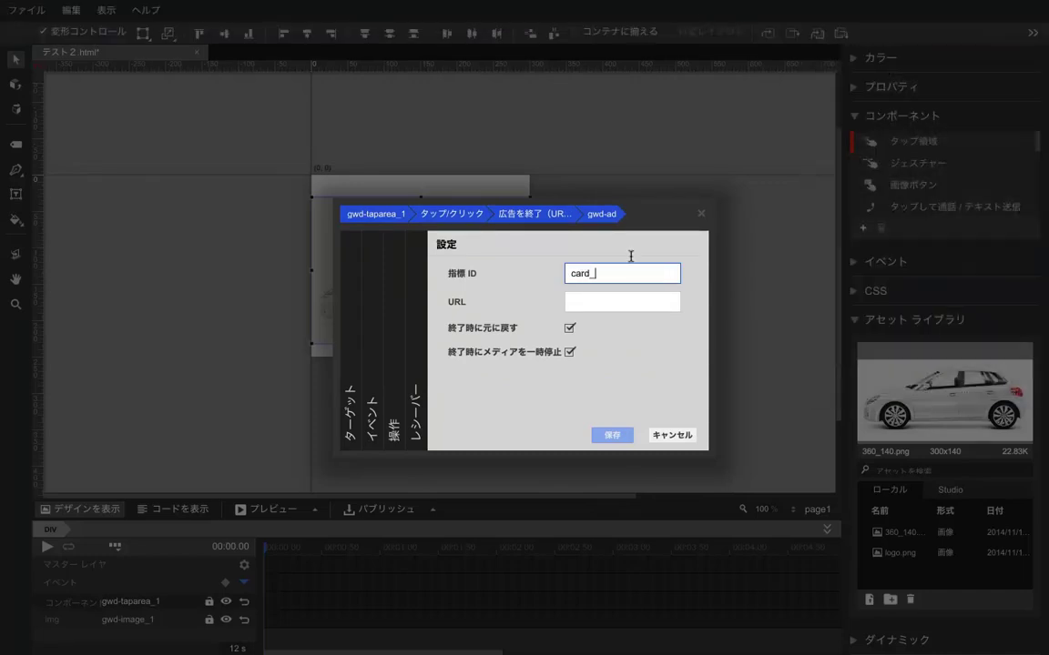
{"action": "key", "text": "BackSpace"}
{"action": "key", "text": "BackSpace"}
{"action": "key", "text": "BackSpace"}
{"action": "key", "text": "BackSpace"}
{"action": "key", "text": "BackSpace"}
{"action": "type", "text": "my_car"}
{"action": "left_click", "coordinate": [592, 295]}
{"action": "type", "text": "http://"}
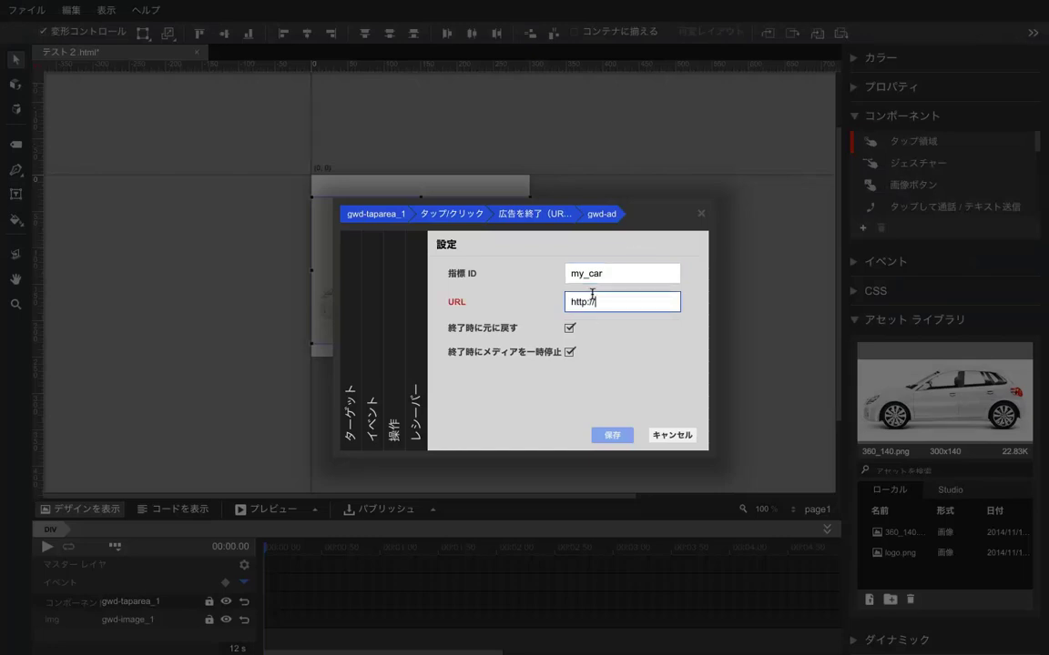
{"action": "type", "text": "www.google.co.jp"}
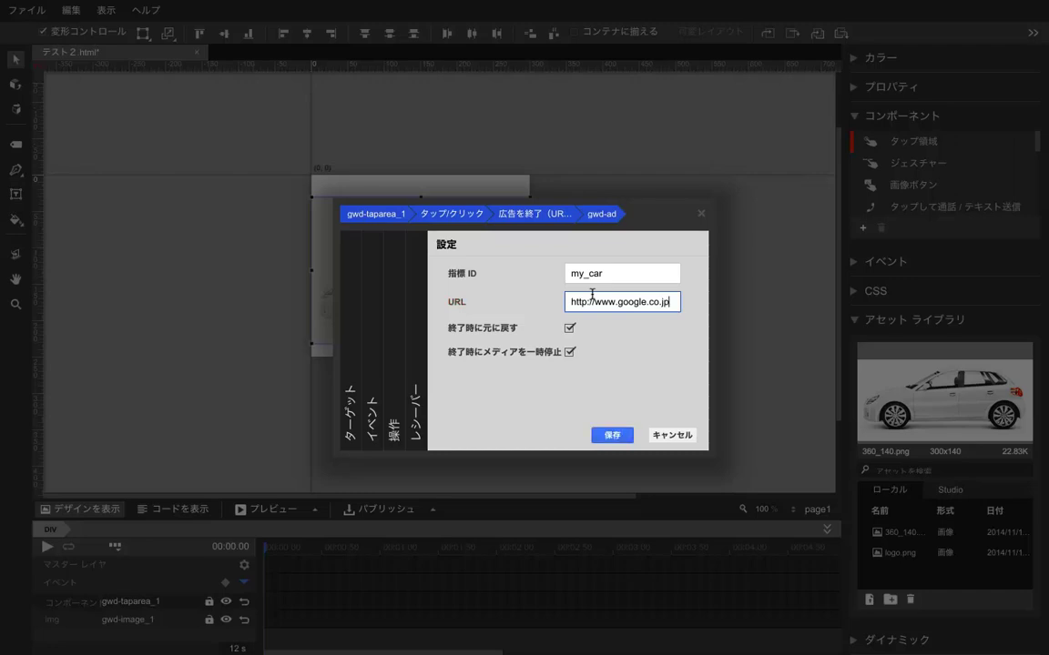
{"action": "left_click", "coordinate": [612, 436]}
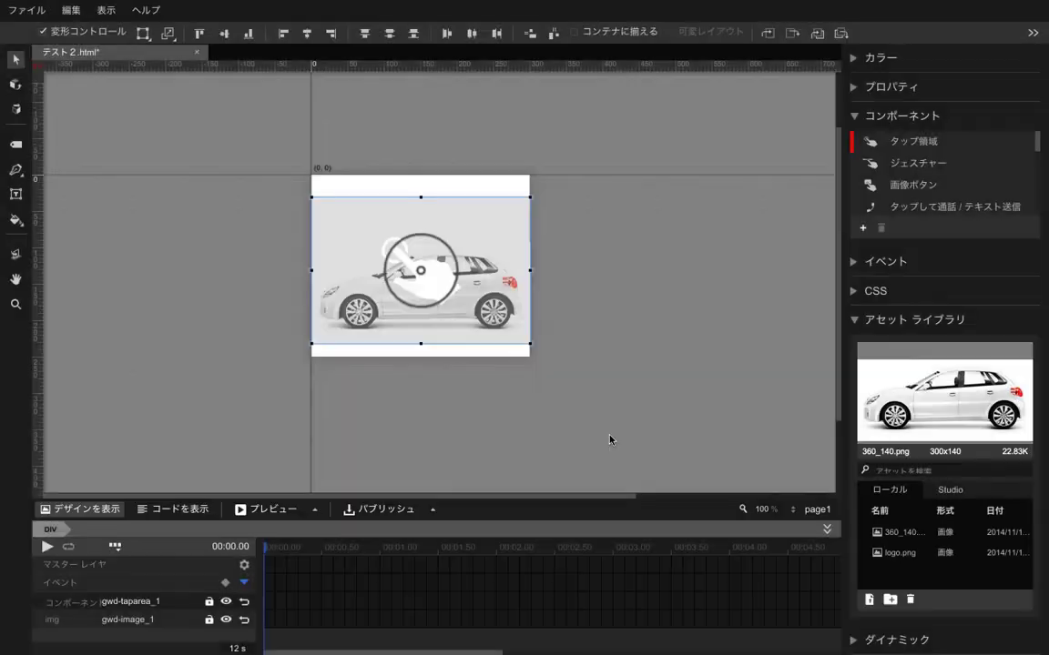
Preview the ad in Chrome, test the tap area's exit link, and return to Google Web Designer.
{"action": "left_click", "coordinate": [307, 512]}
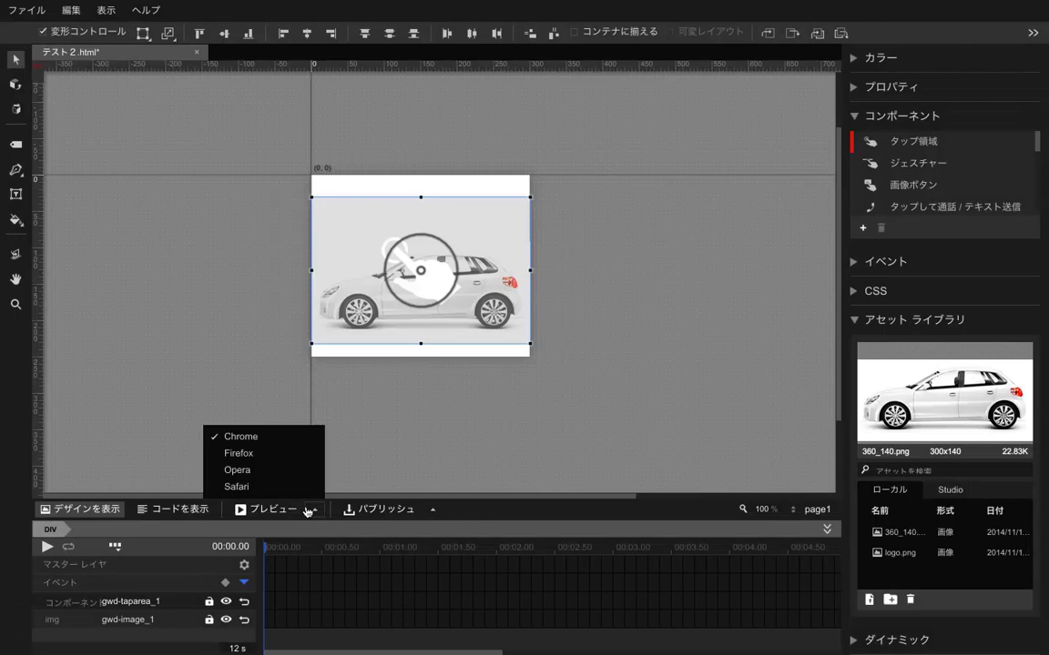
{"action": "left_click", "coordinate": [304, 439]}
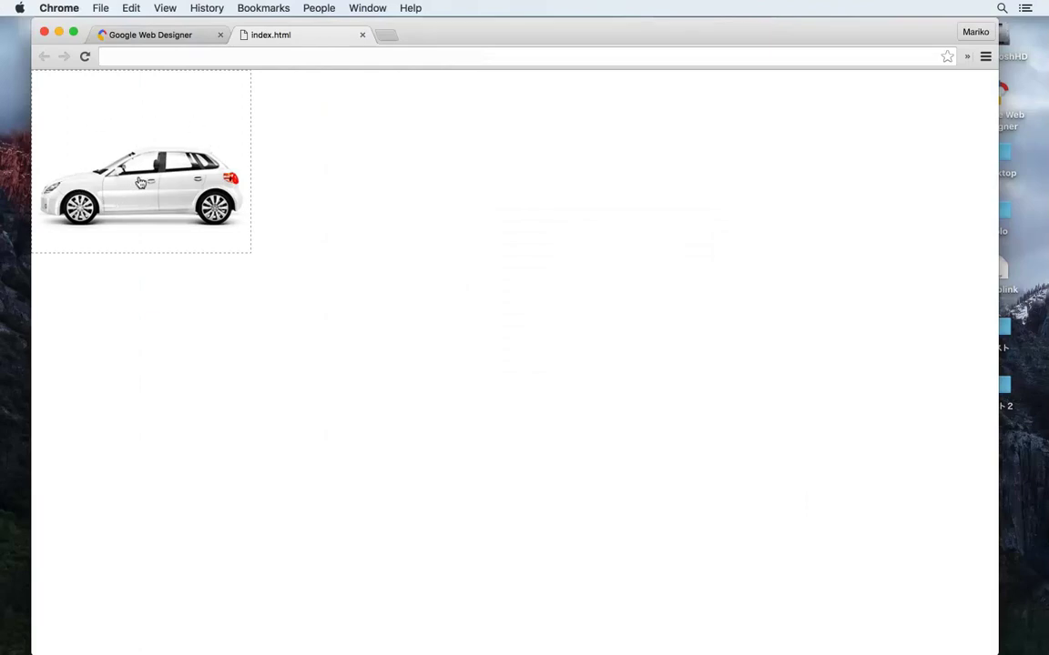
{"action": "key", "text": "super+t"}
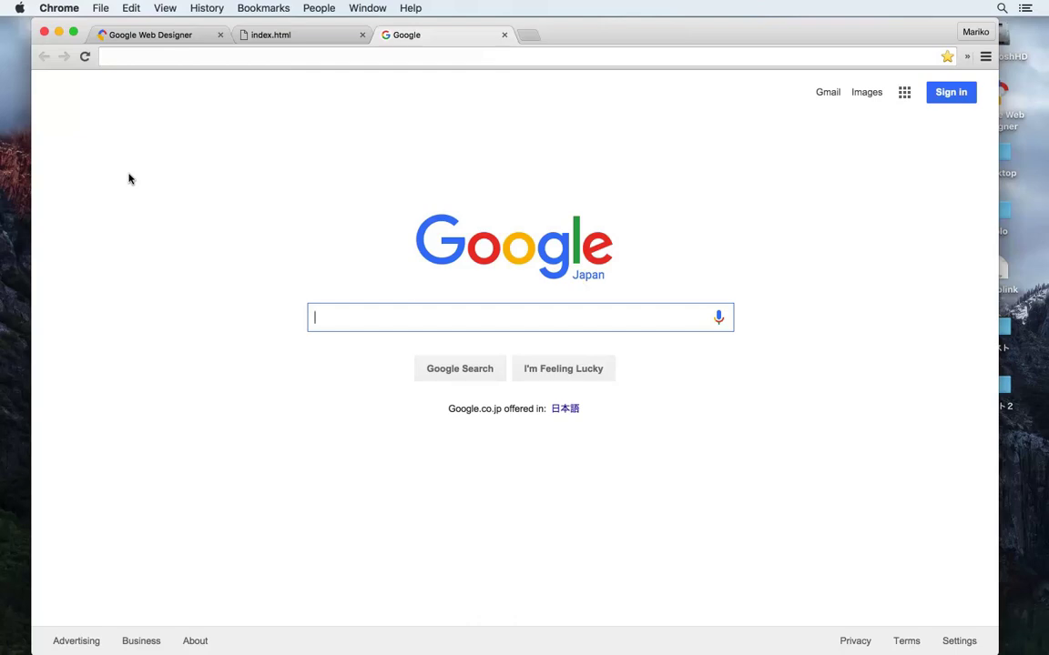
{"action": "key", "text": "ctrl+Right"}
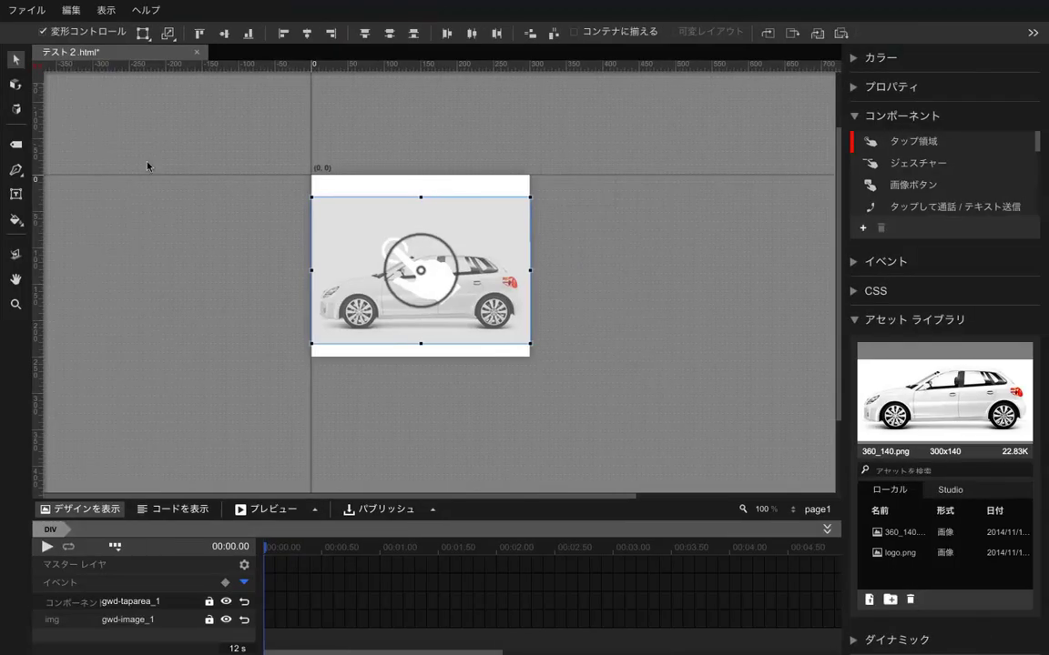
Delete the tap area and the car image from the page.
{"action": "left_click", "coordinate": [147, 166]}
{"action": "left_click", "coordinate": [324, 229]}
{"action": "key", "text": "Delete"}
{"action": "left_click", "coordinate": [418, 297]}
{"action": "key", "text": "Delete"}
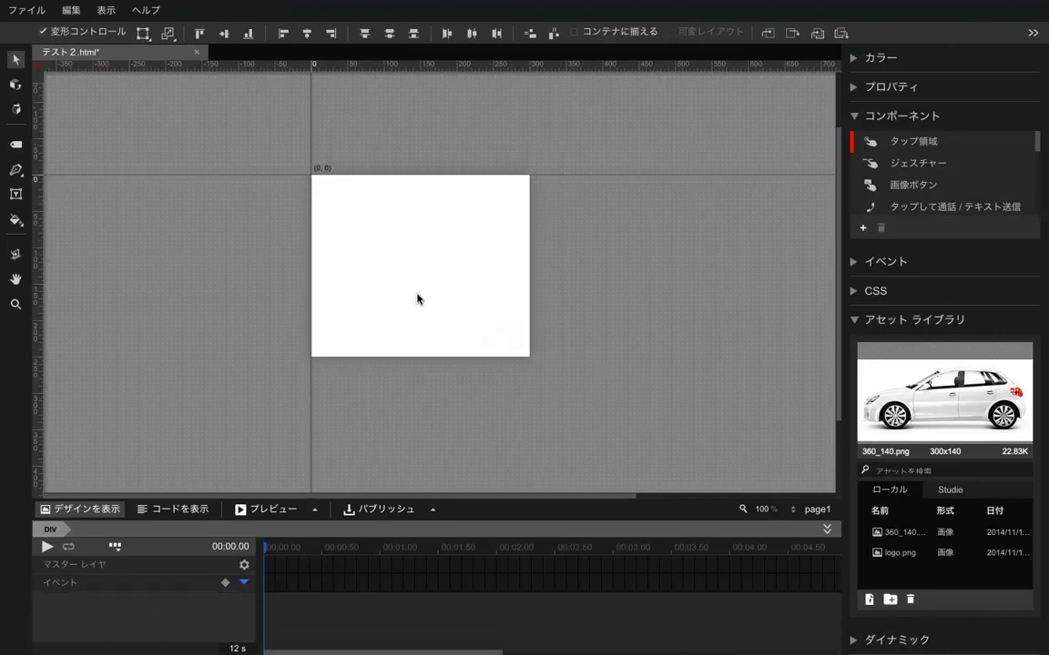
Expand the component list and look through the swipe, carousel and 360° gallery components.
{"action": "left_click", "coordinate": [854, 319]}
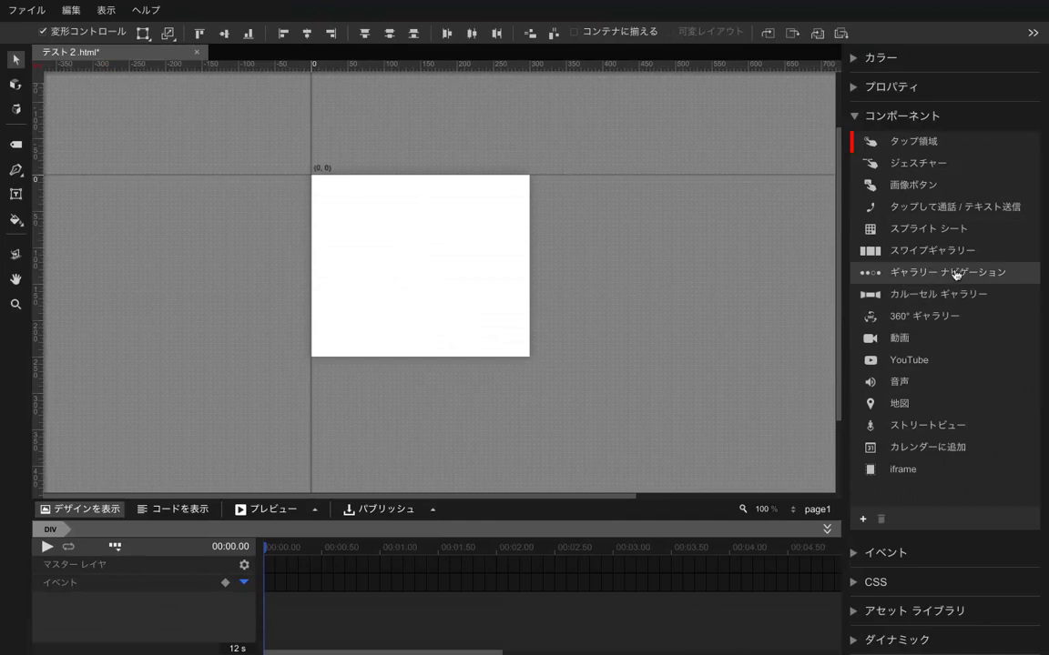
{"action": "left_click", "coordinate": [989, 248]}
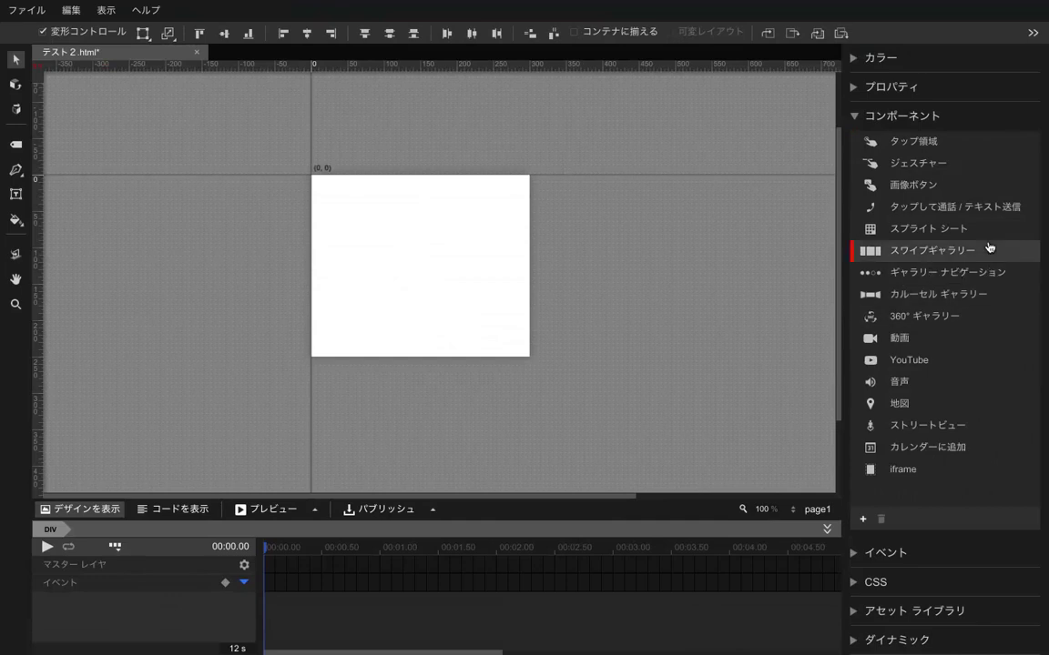
{"action": "left_click", "coordinate": [993, 289]}
{"action": "left_click", "coordinate": [990, 309]}
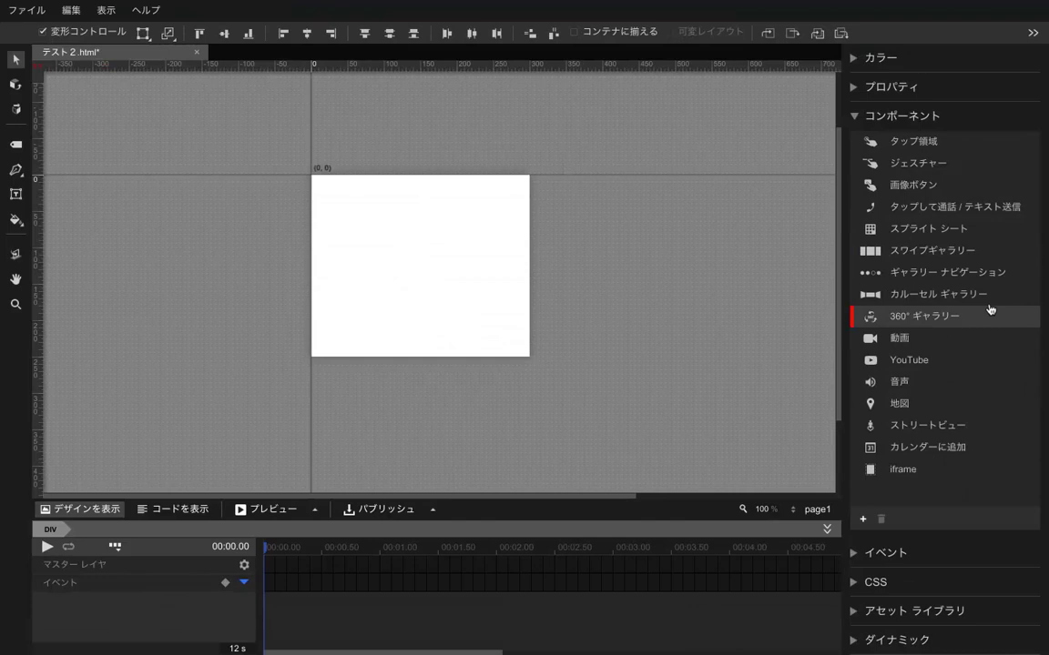
{"action": "left_click", "coordinate": [983, 244]}
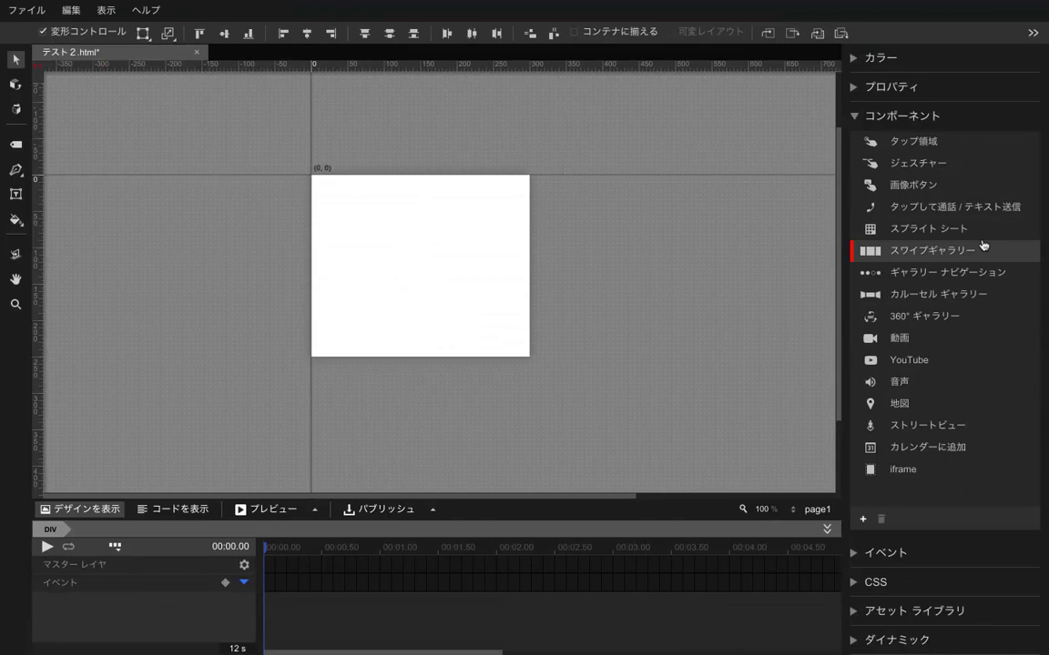
{"action": "left_click", "coordinate": [995, 313]}
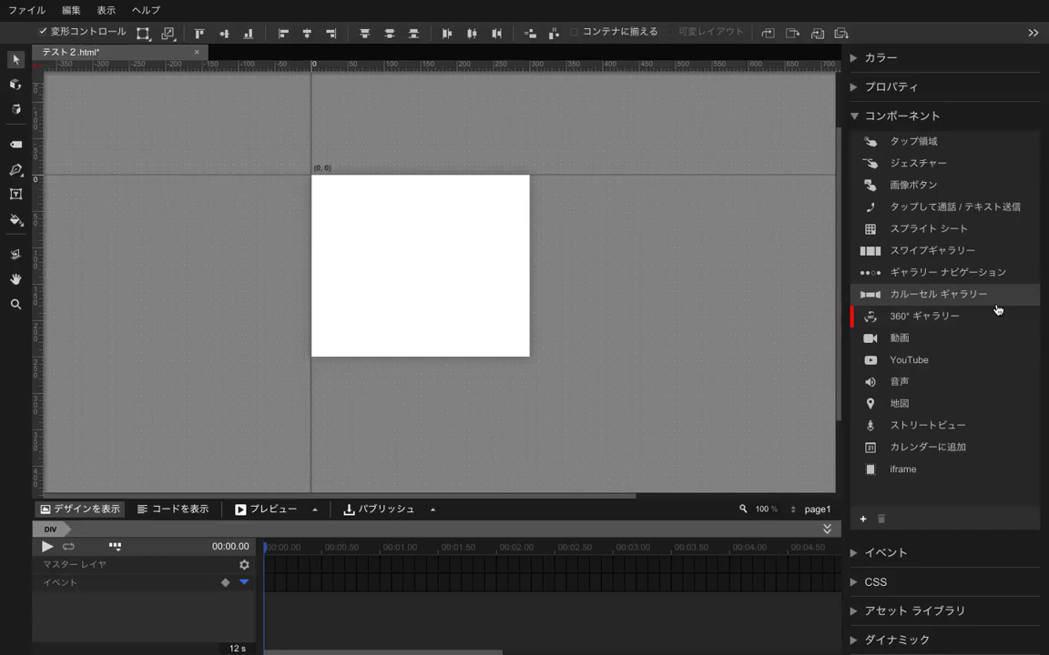
Place a カルーセル ギャラリー (carousel gallery) component on the page and enlarge it to span the full page width.
{"action": "mouse_move", "coordinate": [919, 295]}
{"action": "left_mouse_down"}
{"action": "mouse_move", "coordinate": [778, 259]}
{"action": "mouse_move", "coordinate": [564, 237]}
{"action": "mouse_move", "coordinate": [541, 266]}
{"action": "mouse_move", "coordinate": [351, 225]}
{"action": "left_mouse_up"}
{"action": "left_click_drag", "start_coordinate": [349, 224], "coordinate": [340, 217]}
{"action": "left_click_drag", "start_coordinate": [457, 295], "coordinate": [528, 343]}
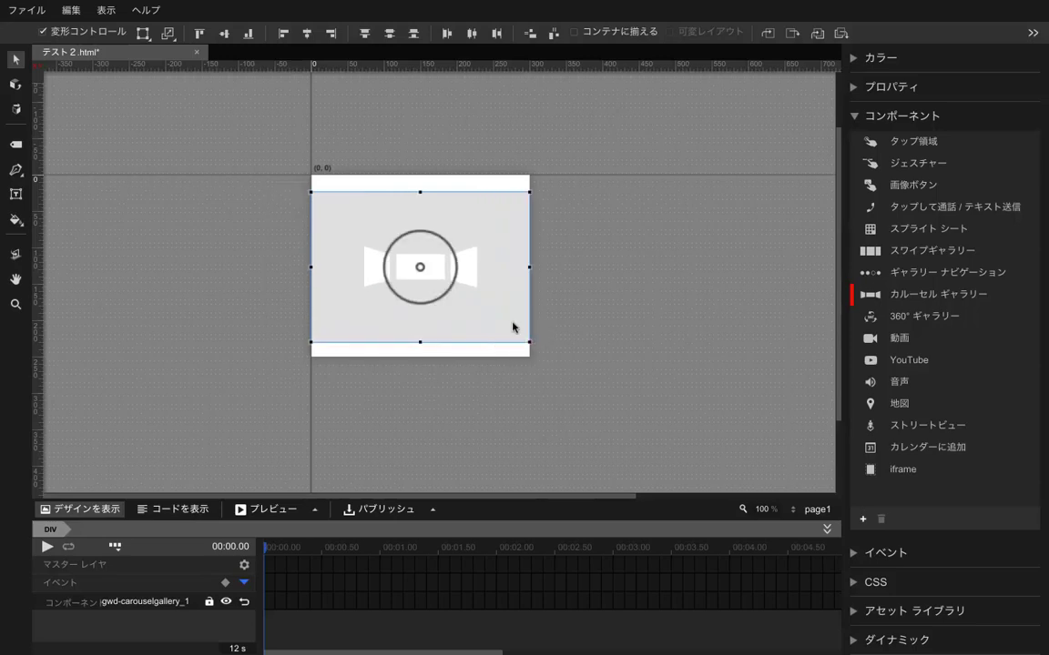
Open the gallery image selection from the carousel gallery's component properties.
{"action": "left_click", "coordinate": [853, 115]}
{"action": "left_click", "coordinate": [854, 116]}
{"action": "left_click", "coordinate": [854, 88]}
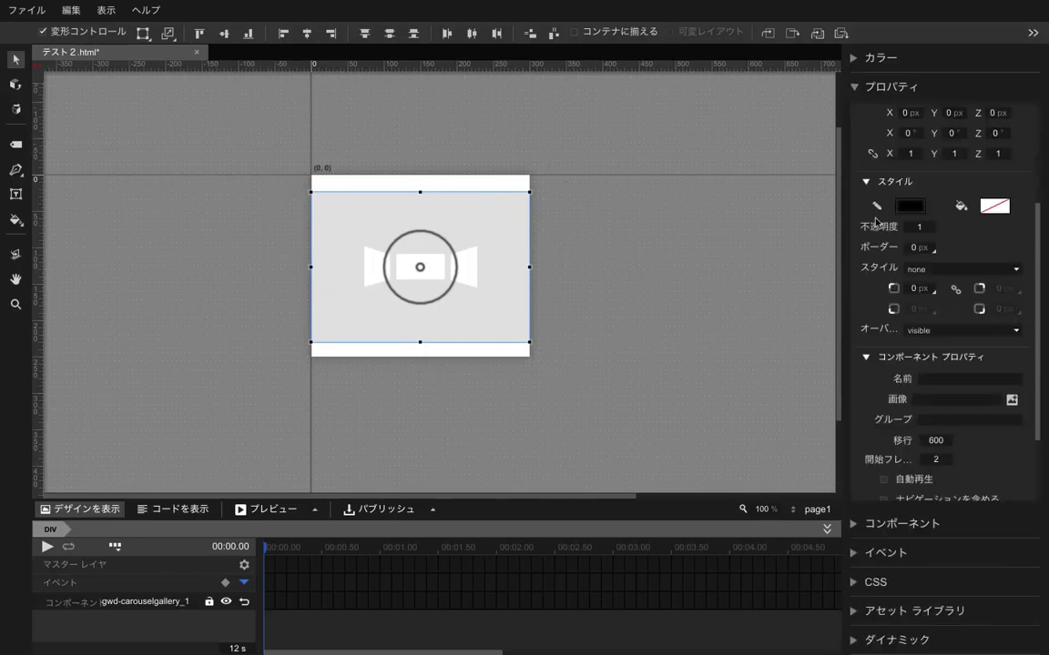
{"action": "scroll", "coordinate": [875, 222], "scroll_direction": "down", "scroll_amount": 3}
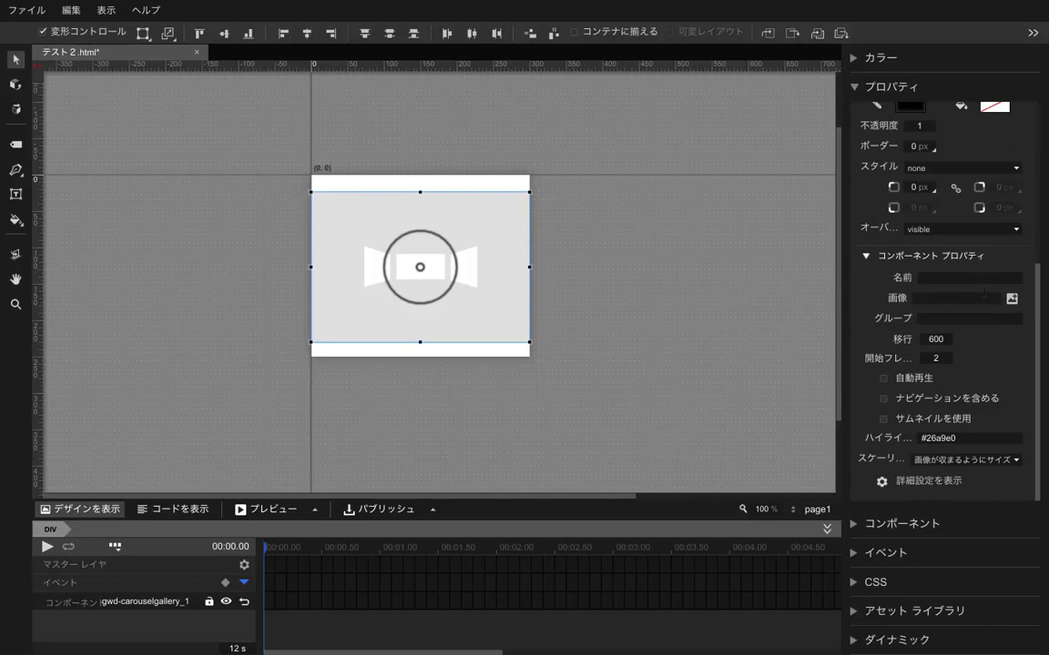
{"action": "left_click", "coordinate": [958, 297]}
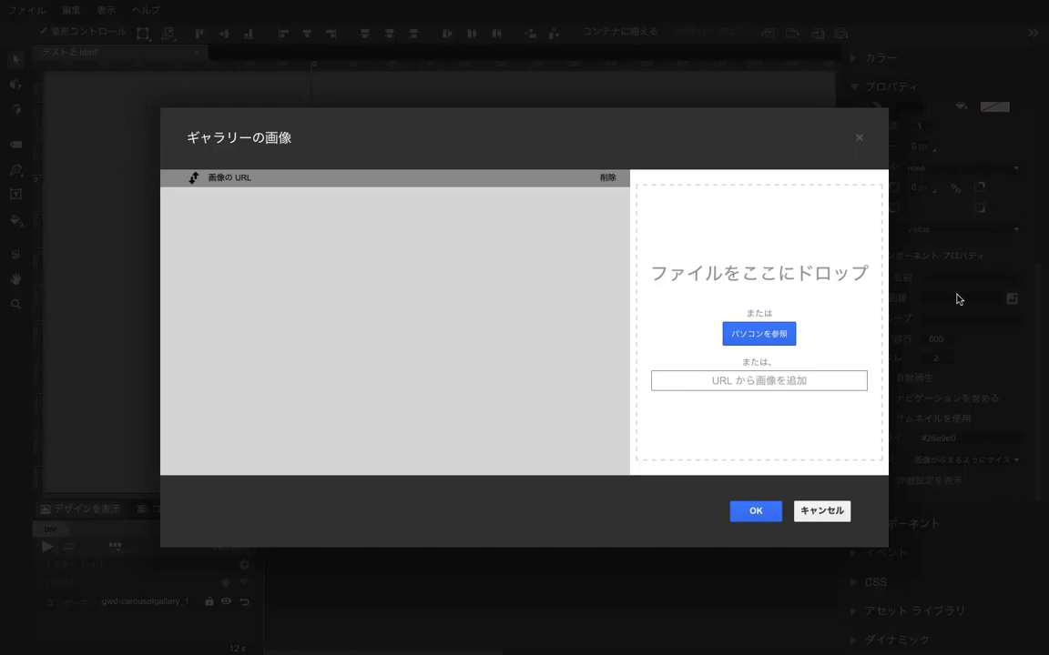
Add 360_140.png, car_back.png, car_diagnol.png, car_front.png and car_side.png from the Volo folder as the gallery's images.
{"action": "left_click", "coordinate": [758, 334]}
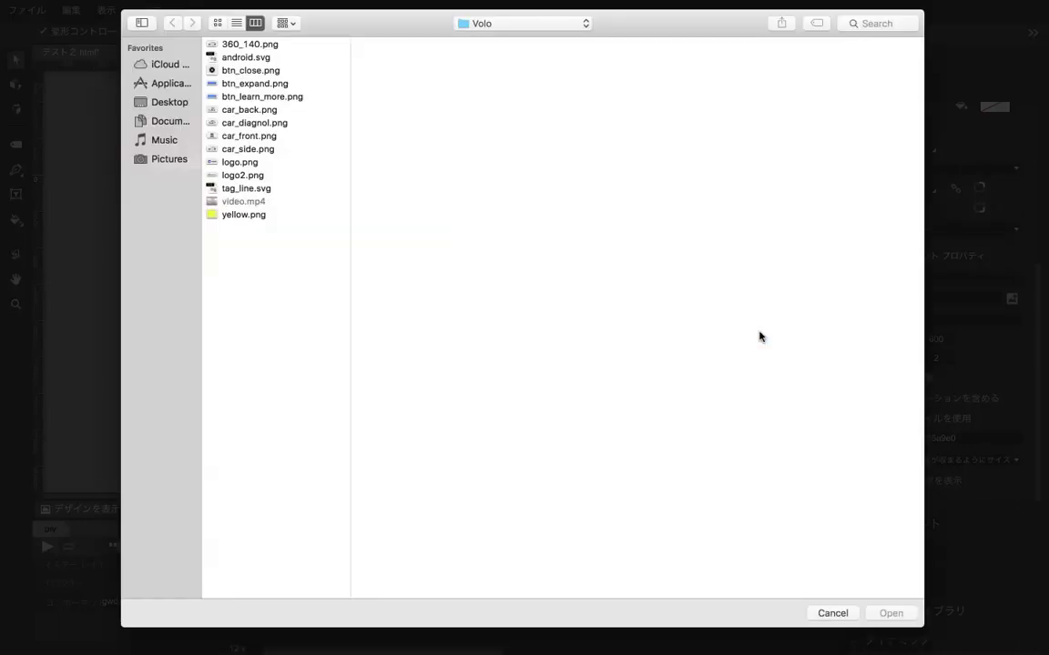
{"action": "left_click", "coordinate": [240, 108]}
{"action": "left_click", "coordinate": [241, 148], "text": "shift"}
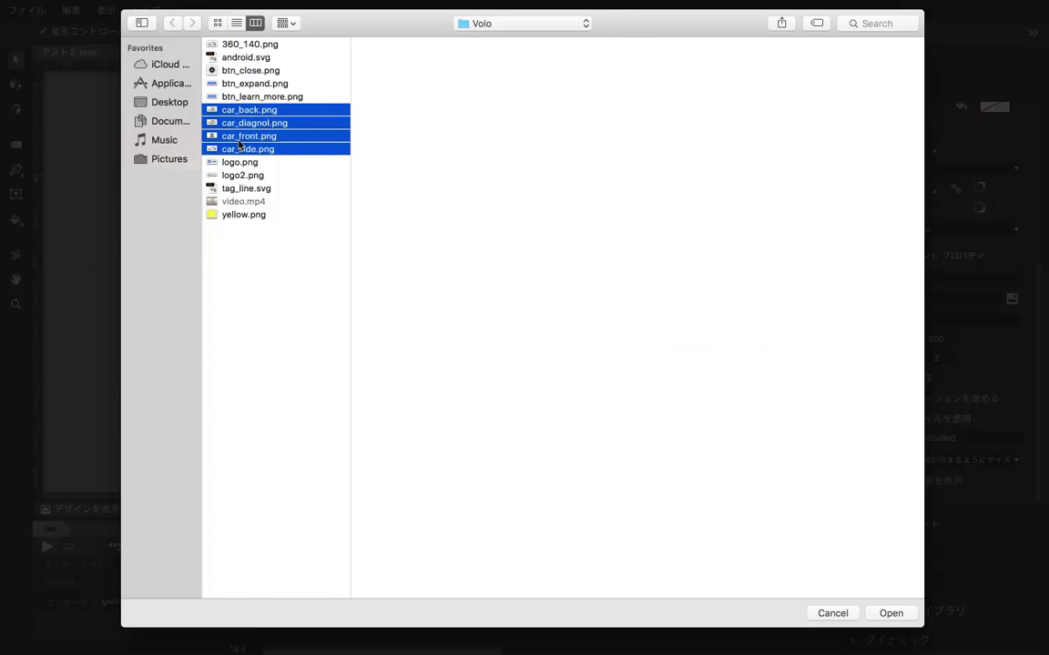
{"action": "left_click", "coordinate": [235, 43], "text": "super"}
{"action": "left_click", "coordinate": [894, 613]}
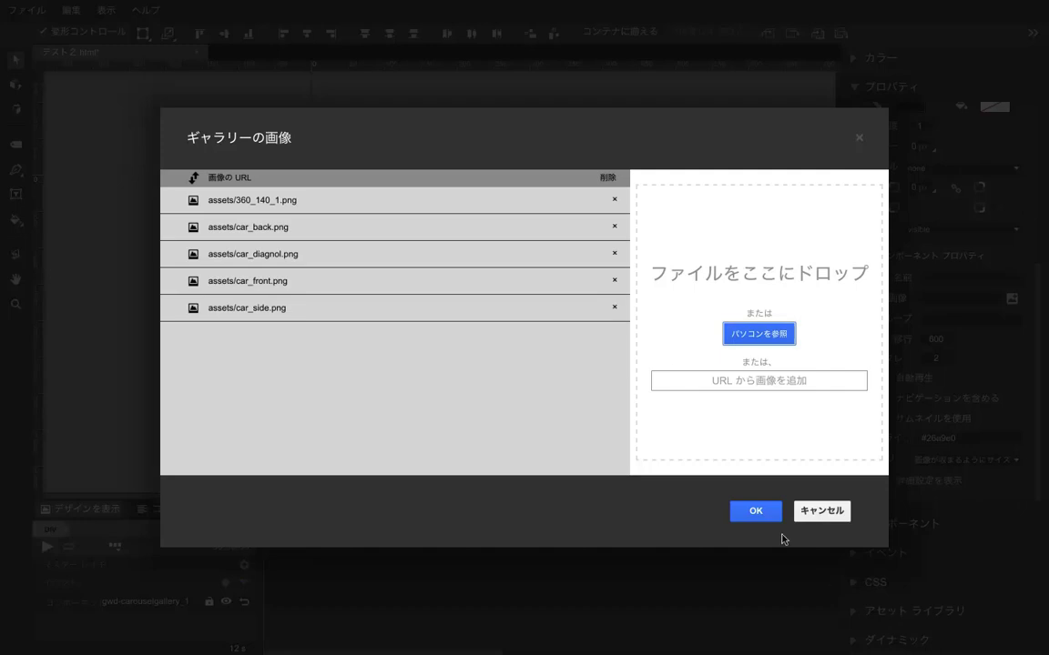
{"action": "left_click", "coordinate": [758, 511]}
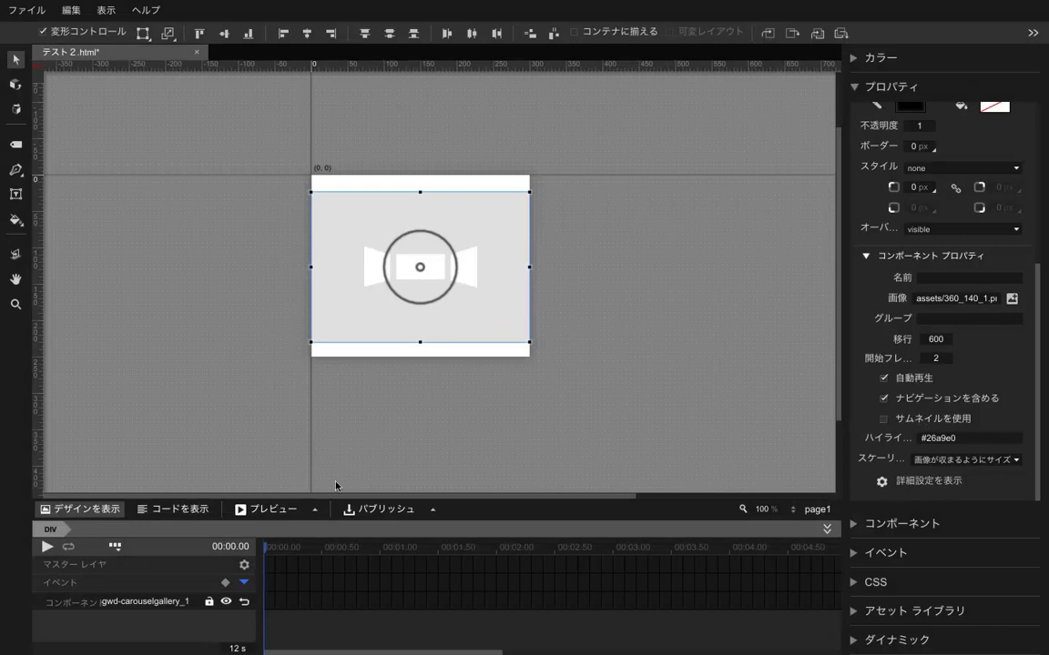
Preview the carousel gallery in Chrome, switch between its images with the navigation dots, and return to the design.
{"action": "left_click", "coordinate": [314, 509]}
{"action": "left_click", "coordinate": [290, 438]}
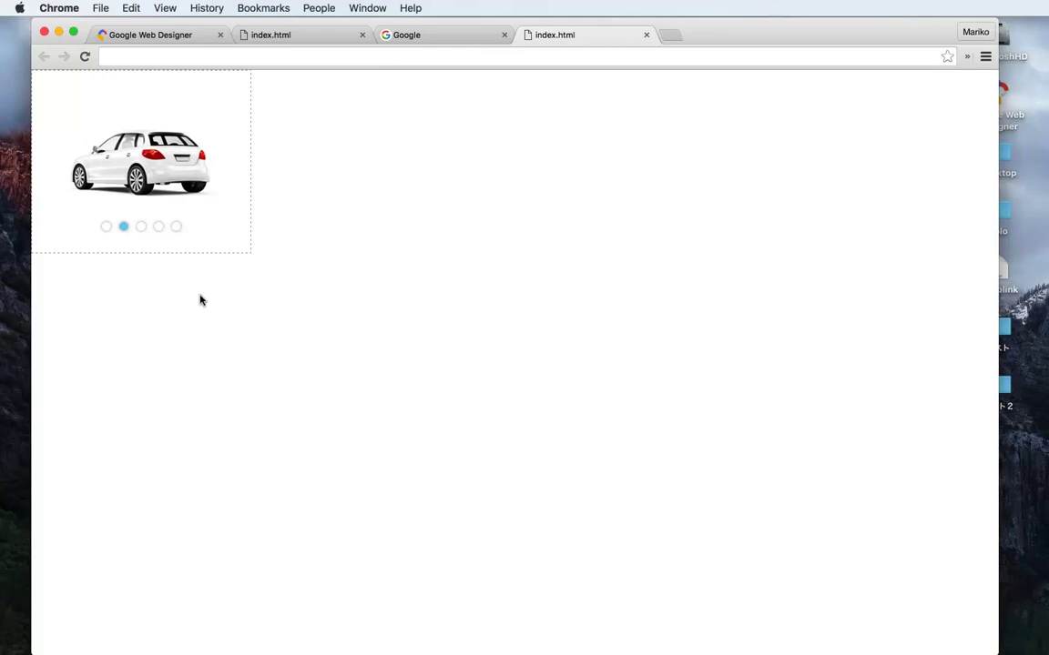
{"action": "left_click", "coordinate": [104, 226]}
{"action": "left_click", "coordinate": [140, 226]}
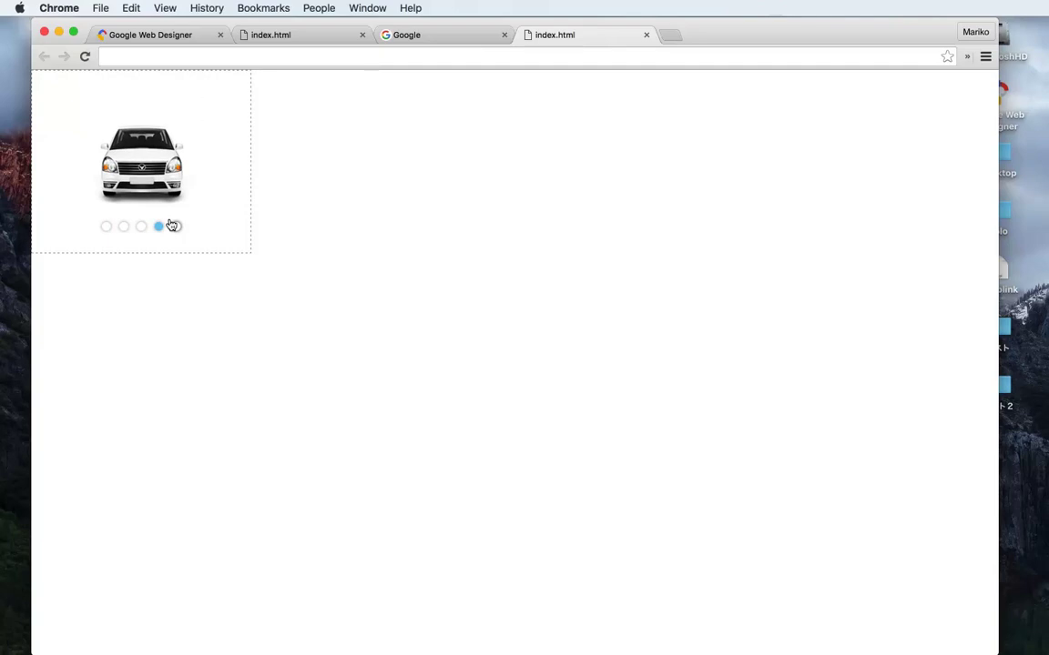
{"action": "left_click", "coordinate": [156, 225]}
{"action": "left_click", "coordinate": [138, 226]}
{"action": "left_click", "coordinate": [122, 225]}
{"action": "left_click", "coordinate": [103, 225]}
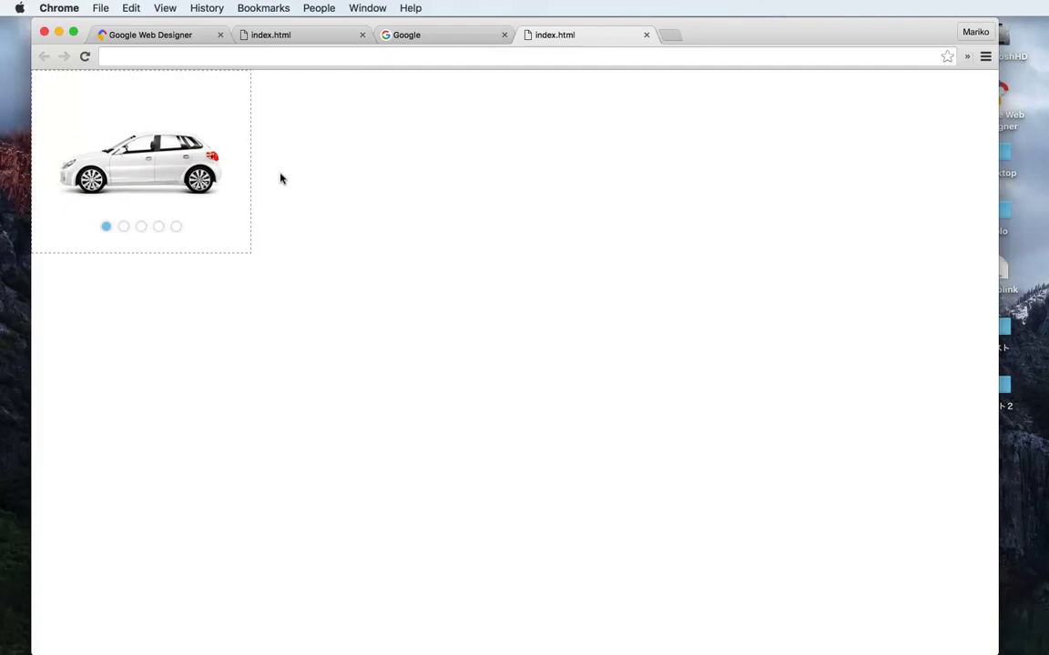
{"action": "key", "text": "ctrl+Right"}
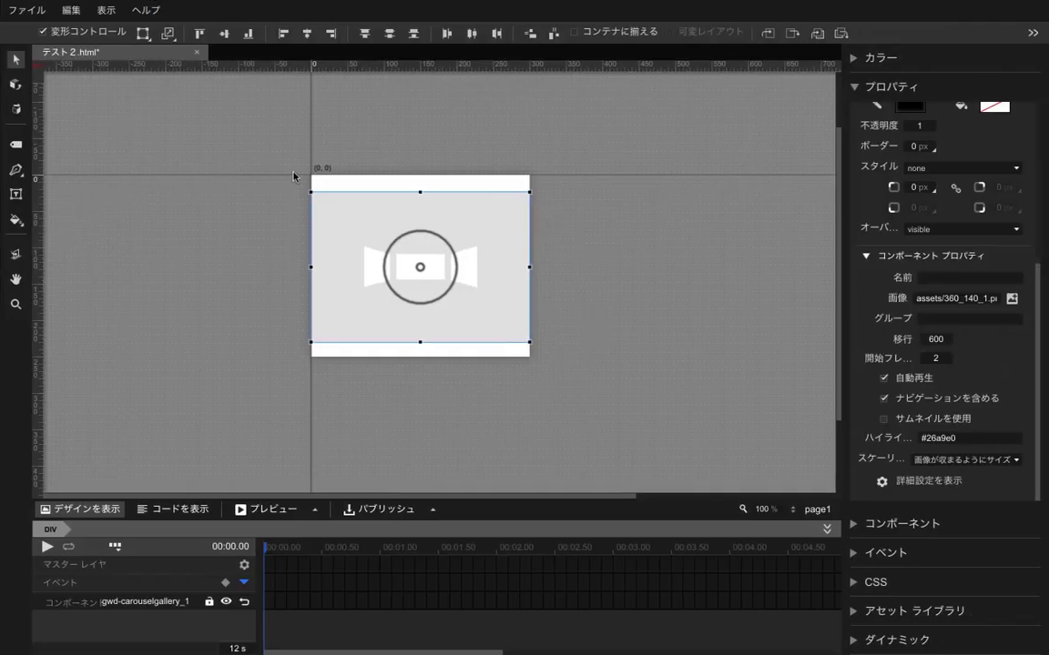
Delete the carousel gallery from the page.
{"action": "left_click", "coordinate": [294, 176]}
{"action": "left_click", "coordinate": [357, 279]}
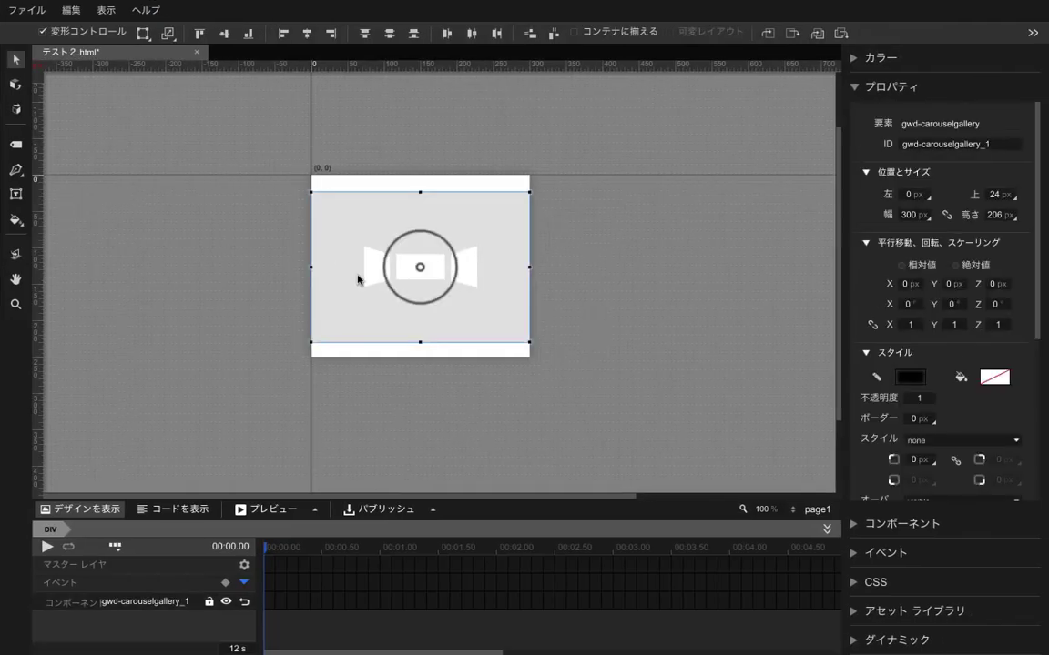
{"action": "key", "text": "Delete"}
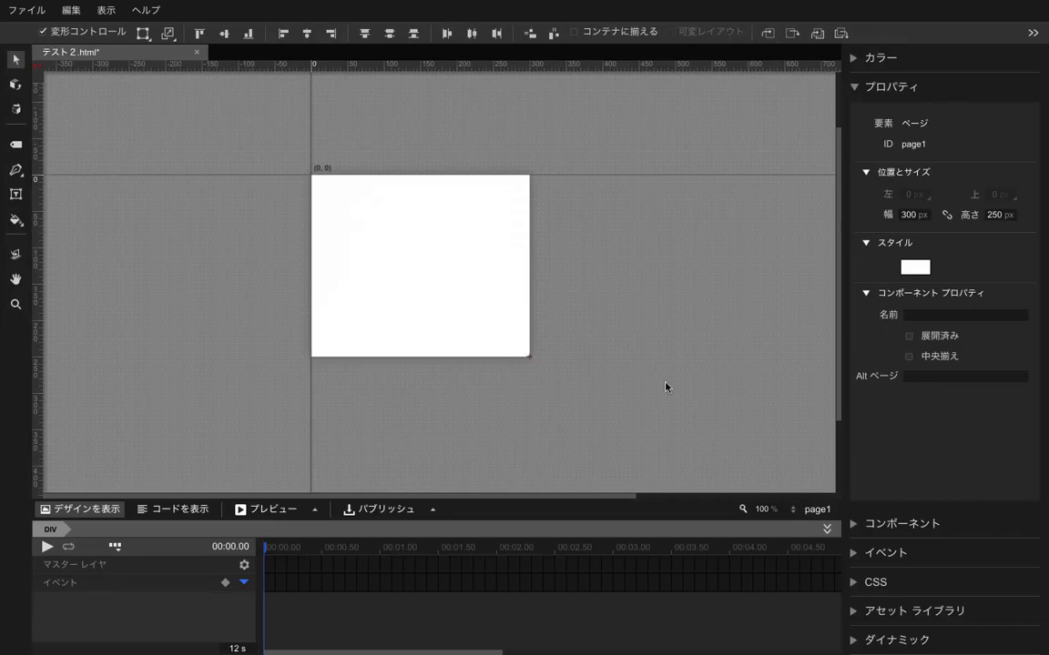
Place a YouTube component near the page's upper-left corner and enlarge it to about 282 × 229 px.
{"action": "left_click", "coordinate": [919, 525]}
{"action": "left_click", "coordinate": [872, 86]}
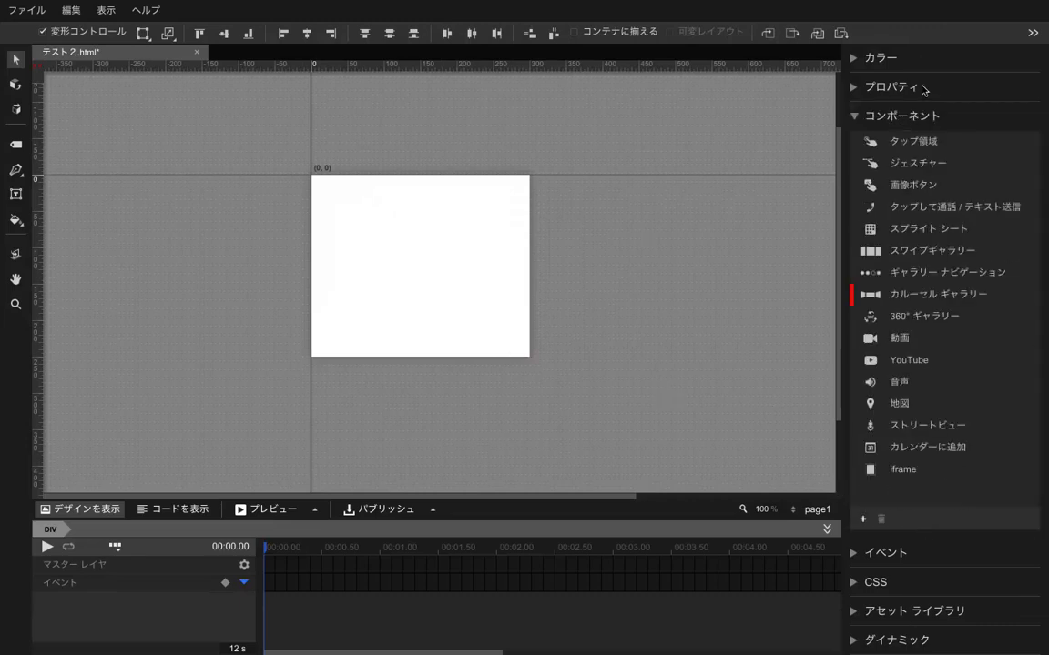
{"action": "left_click_drag", "start_coordinate": [897, 360], "coordinate": [418, 285]}
{"action": "left_click_drag", "start_coordinate": [407, 329], "coordinate": [336, 232]}
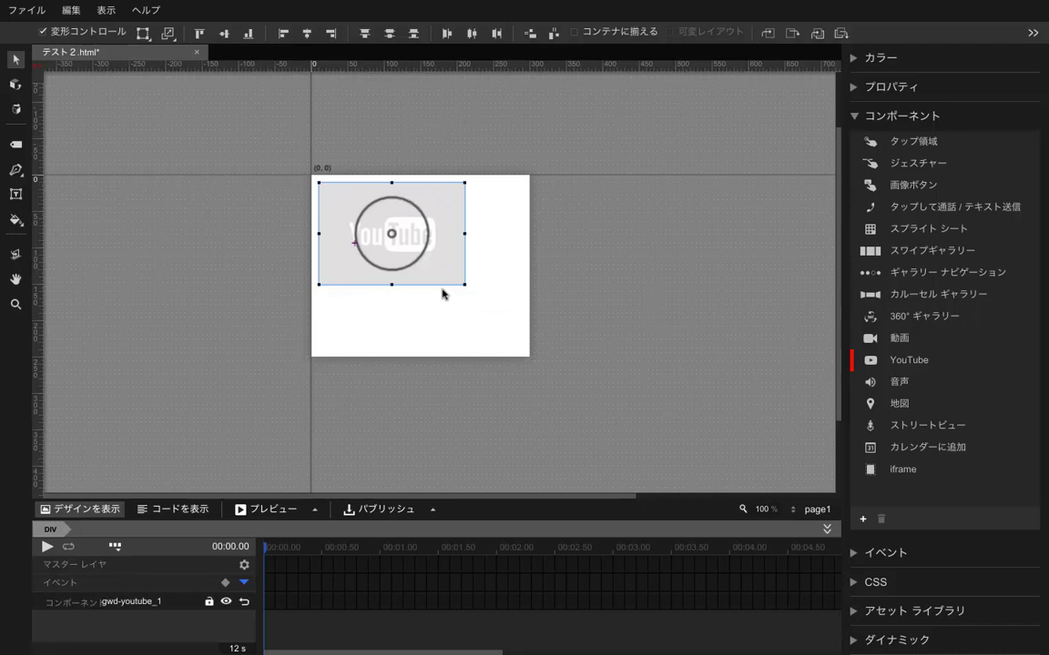
{"action": "left_click_drag", "start_coordinate": [468, 289], "coordinate": [526, 353]}
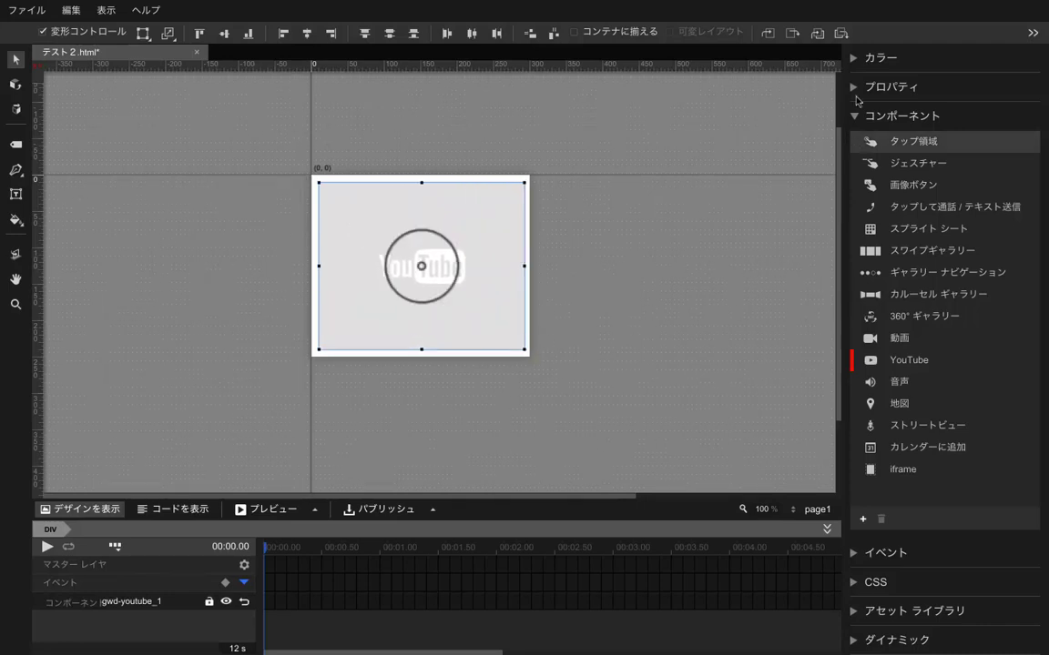
{"action": "left_click", "coordinate": [854, 104]}
{"action": "left_click", "coordinate": [854, 87]}
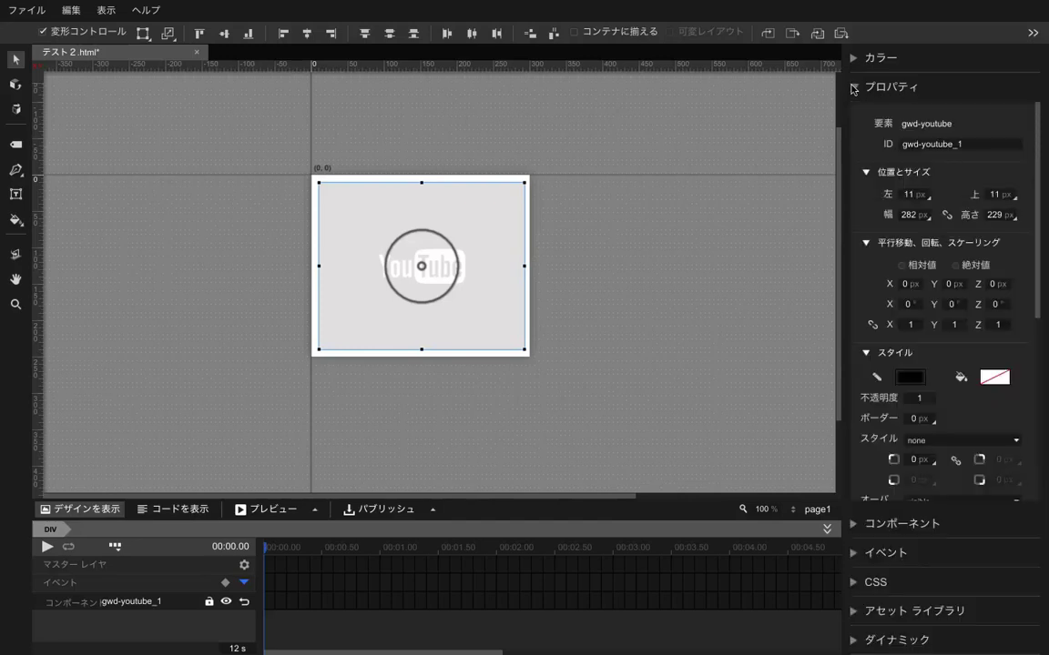
{"action": "scroll", "coordinate": [880, 213], "scroll_direction": "down", "scroll_amount": 5}
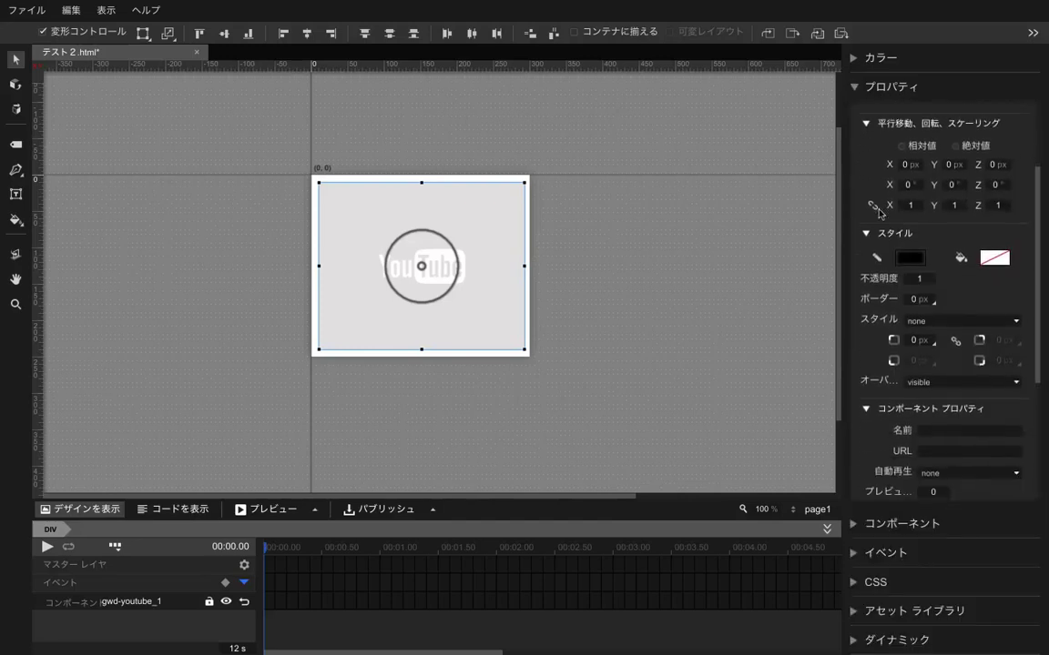
{"action": "scroll", "coordinate": [881, 213], "scroll_direction": "down", "scroll_amount": 2}
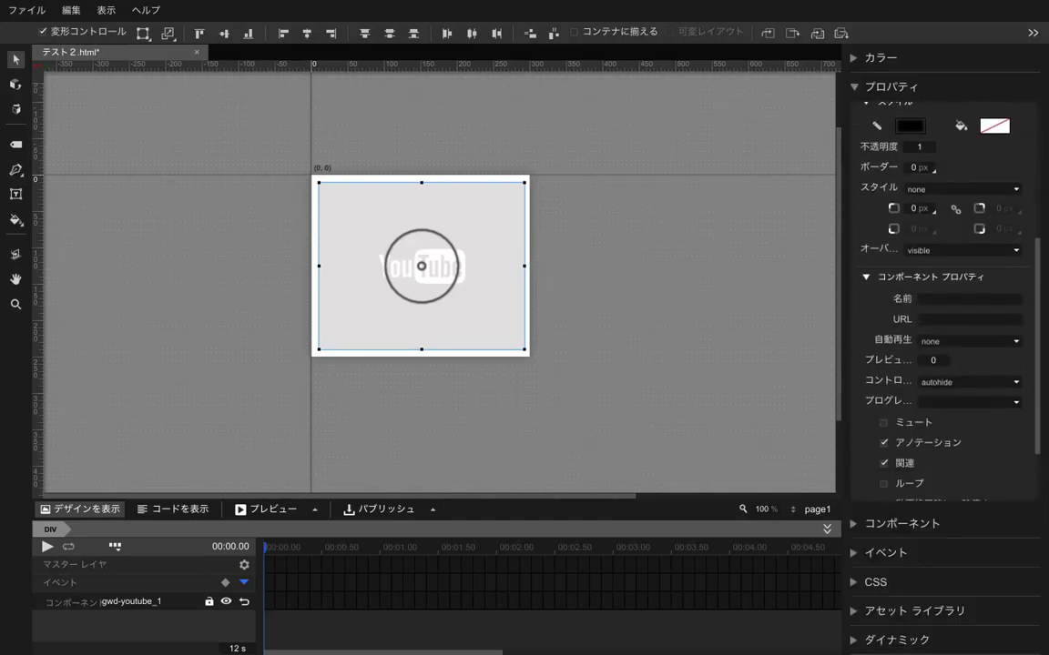
{"action": "left_click", "coordinate": [929, 315]}
{"action": "key", "text": "ctrl+Right"}
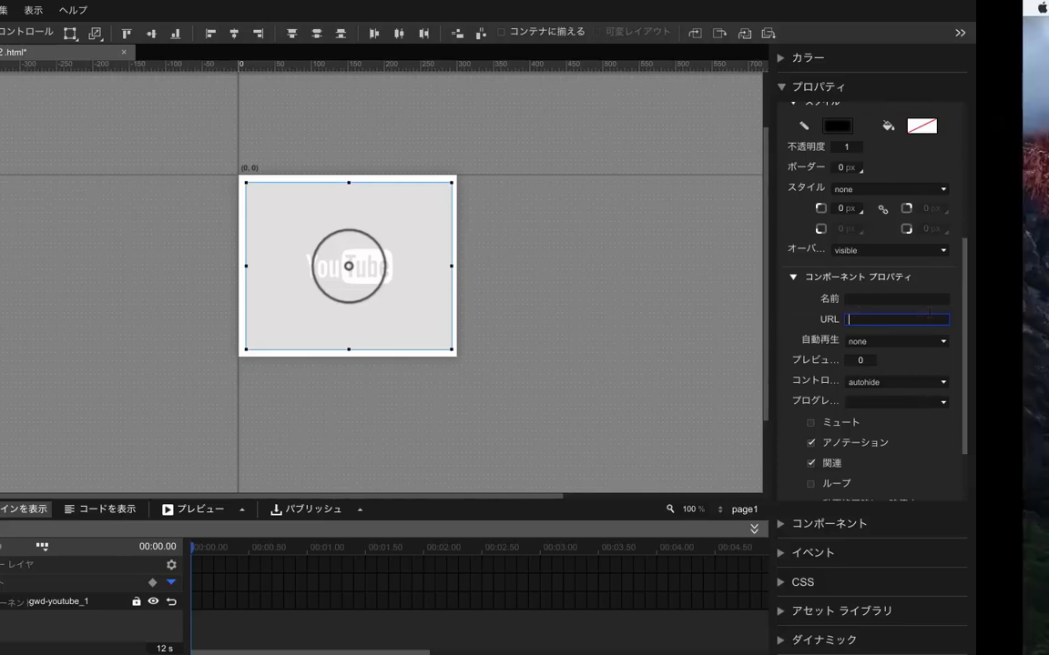
{"action": "double_click", "coordinate": [998, 266]}
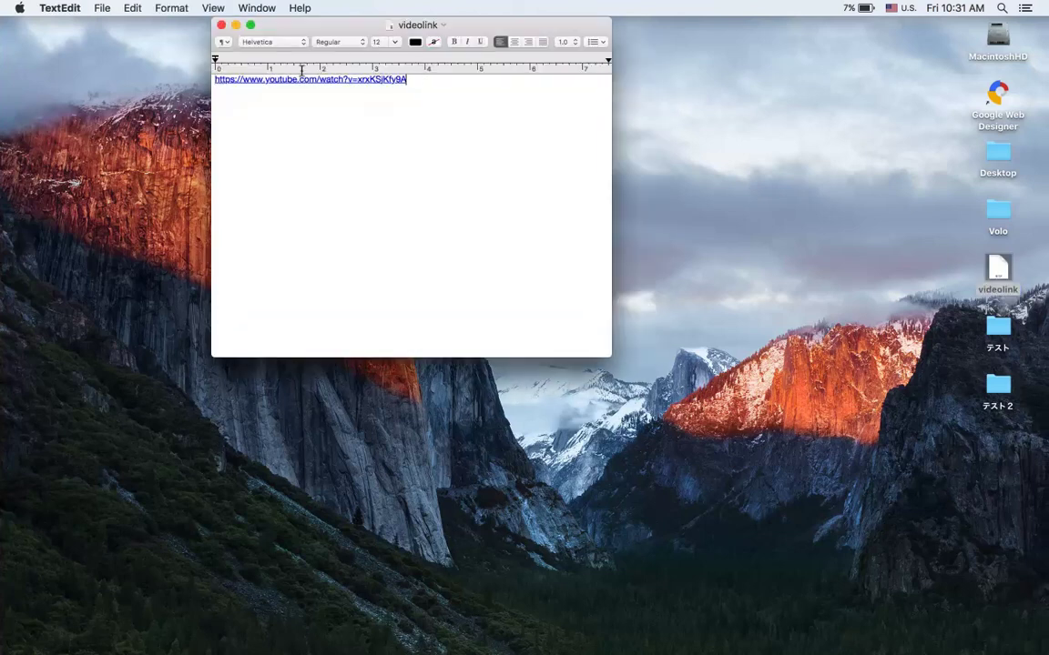
{"action": "left_click_drag", "start_coordinate": [408, 79], "coordinate": [206, 75]}
{"action": "key", "text": "super+c"}
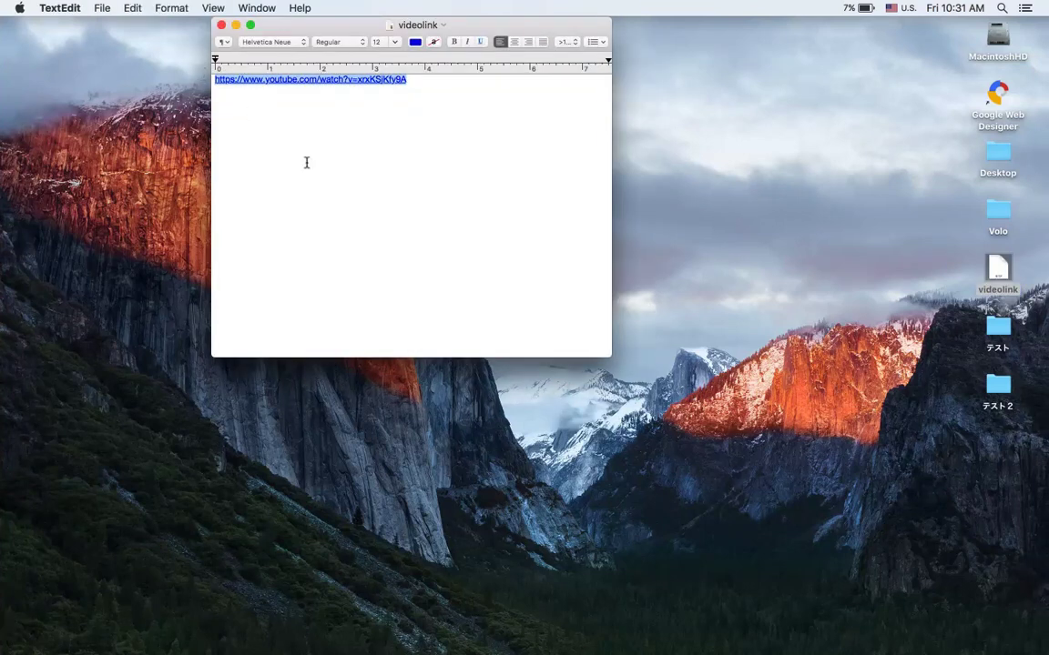
{"action": "key", "text": "ctrl+Left"}
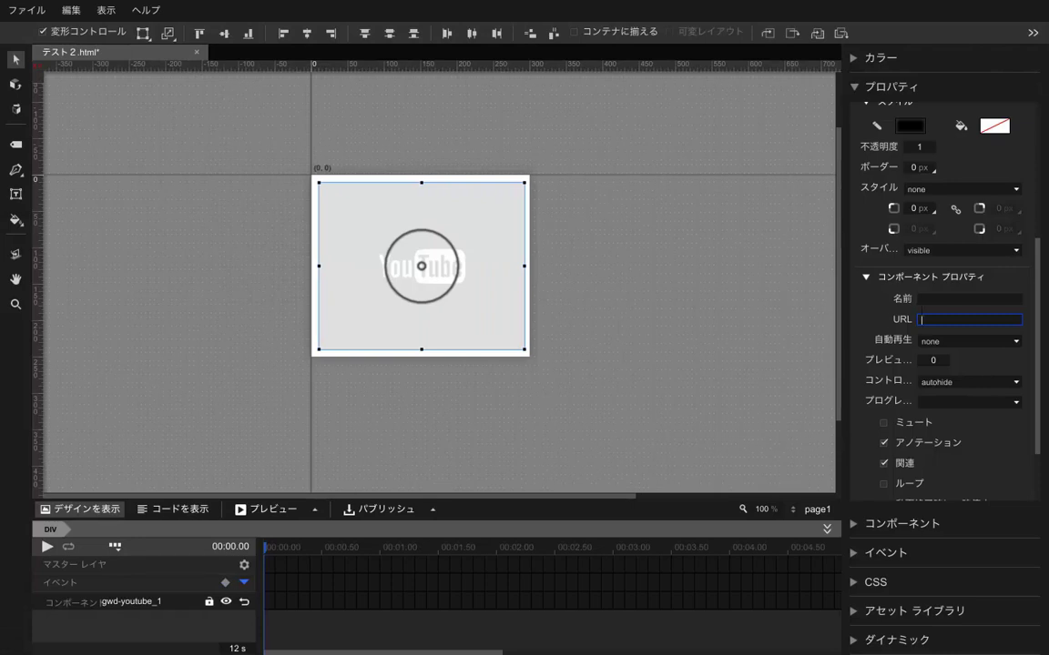
{"action": "key", "text": "super+v"}
{"action": "key", "text": "Return"}
Look through the YouTube component's playback properties, including the control display and 自動再生 (autoplay) options.
{"action": "scroll", "coordinate": [962, 438], "scroll_direction": "down", "scroll_amount": 3}
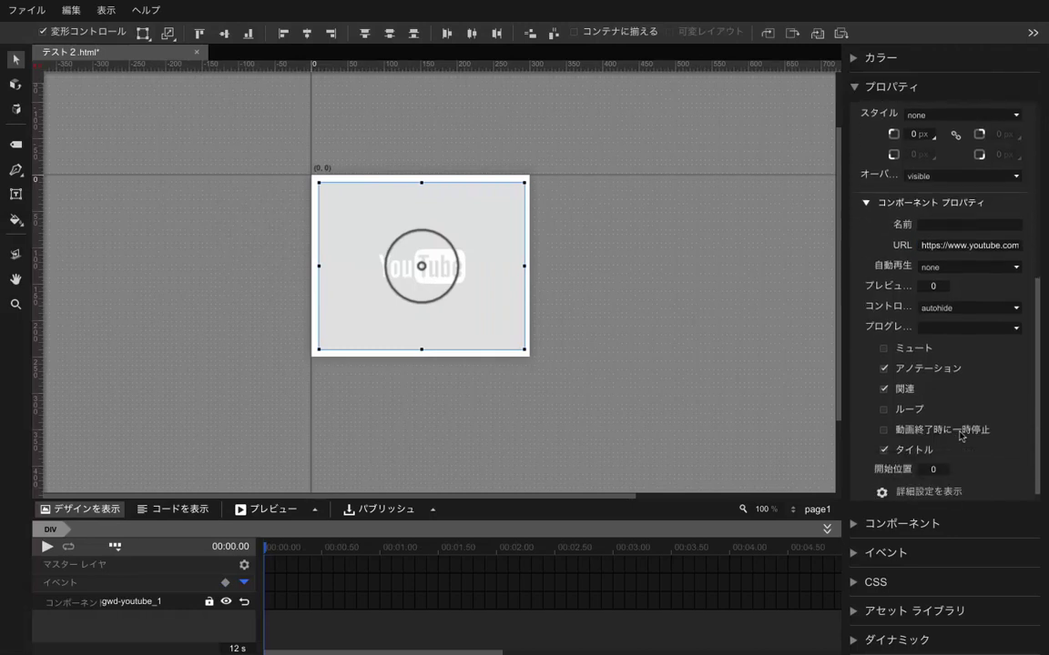
{"action": "left_click", "coordinate": [966, 308]}
{"action": "left_click", "coordinate": [966, 307]}
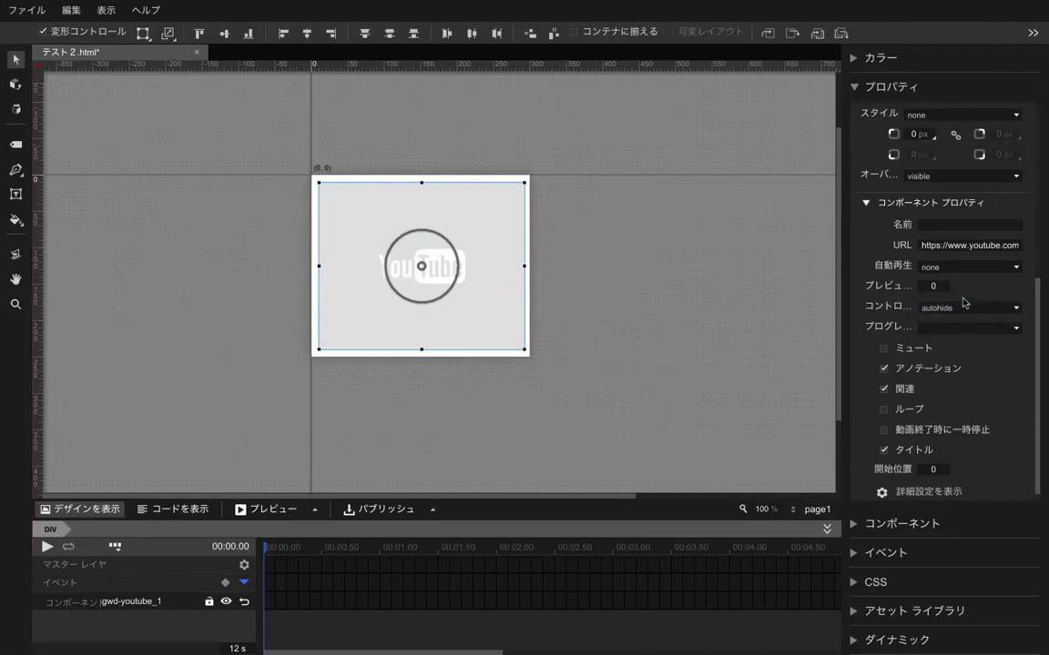
{"action": "left_click", "coordinate": [958, 268]}
{"action": "left_click", "coordinate": [958, 266]}
{"action": "scroll", "coordinate": [865, 296], "scroll_direction": "down", "scroll_amount": 1}
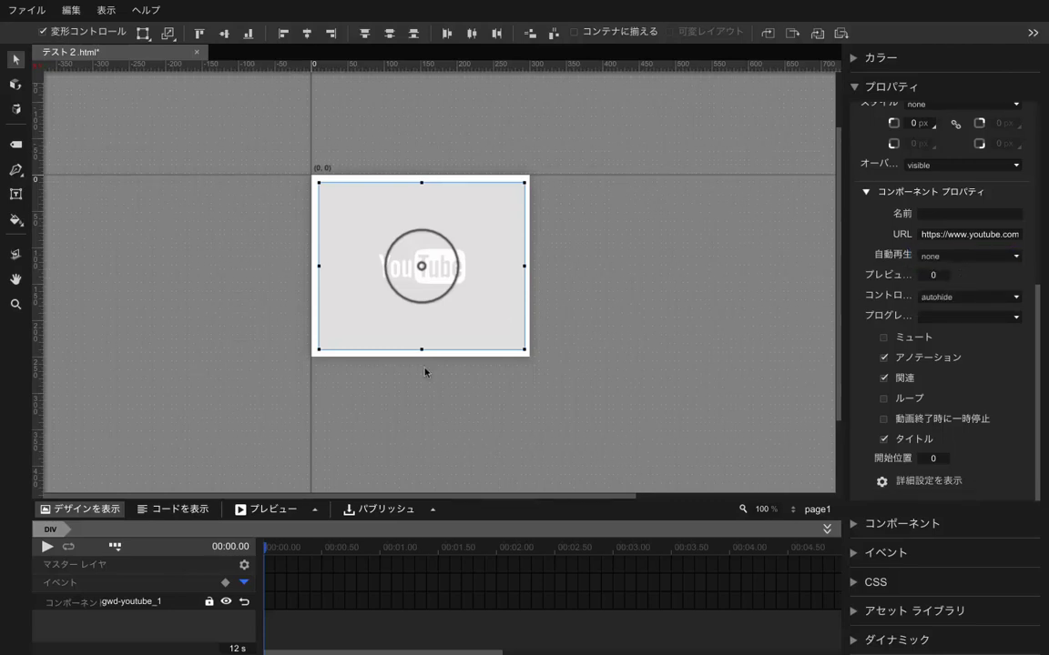
Preview the page in Chrome, play the embedded YouTube video, and return to the design with the component deselected.
{"action": "left_click", "coordinate": [315, 508]}
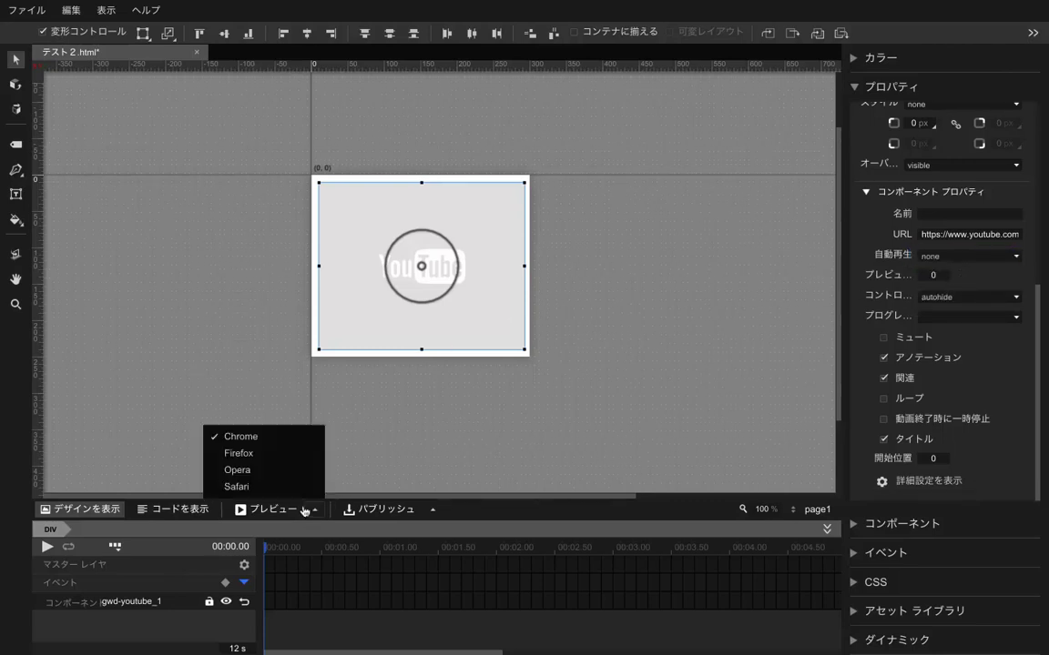
{"action": "left_click", "coordinate": [297, 434]}
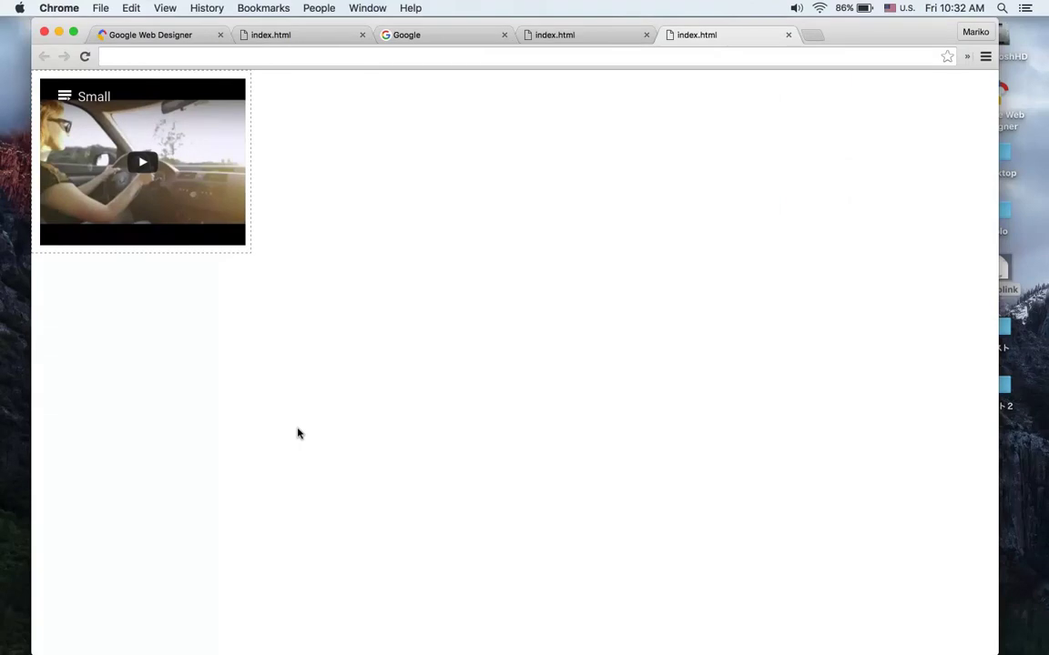
{"action": "left_click", "coordinate": [137, 162]}
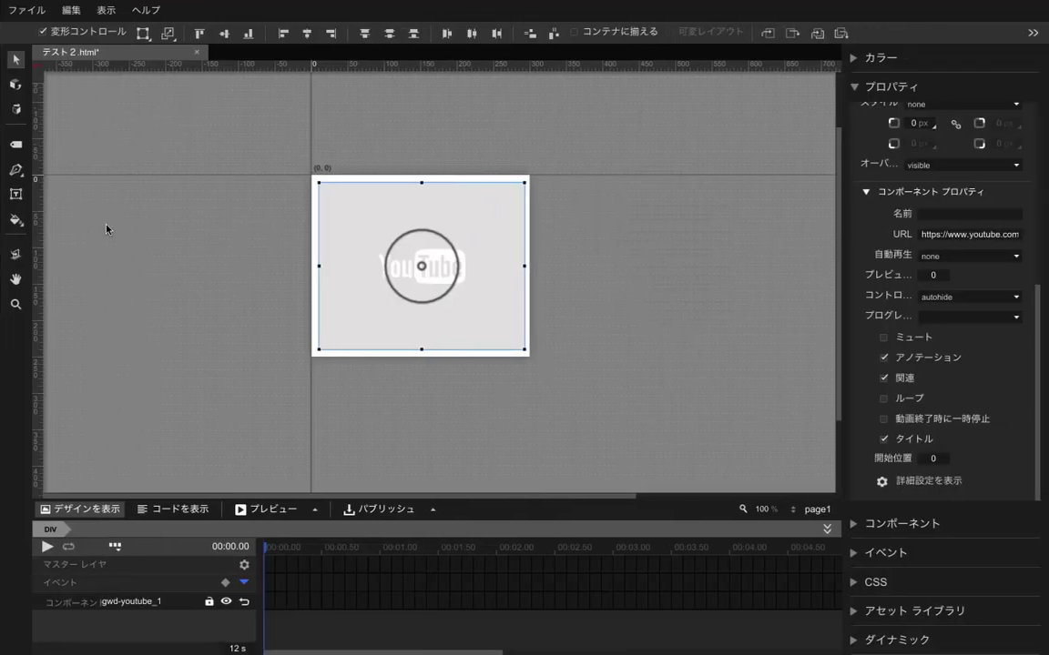
{"action": "left_click", "coordinate": [141, 242]}
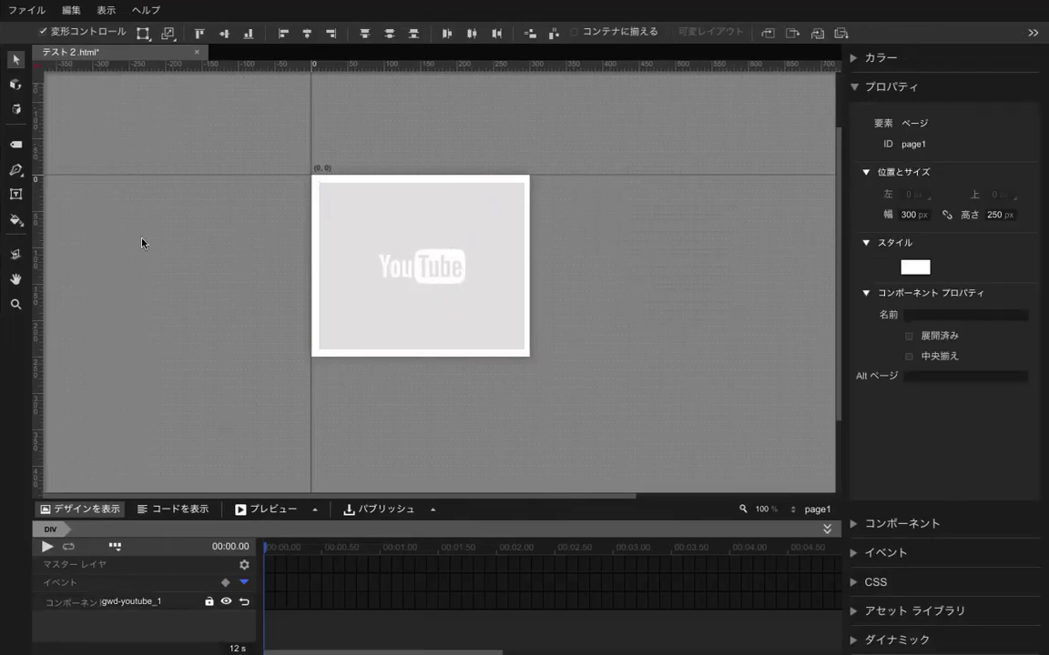